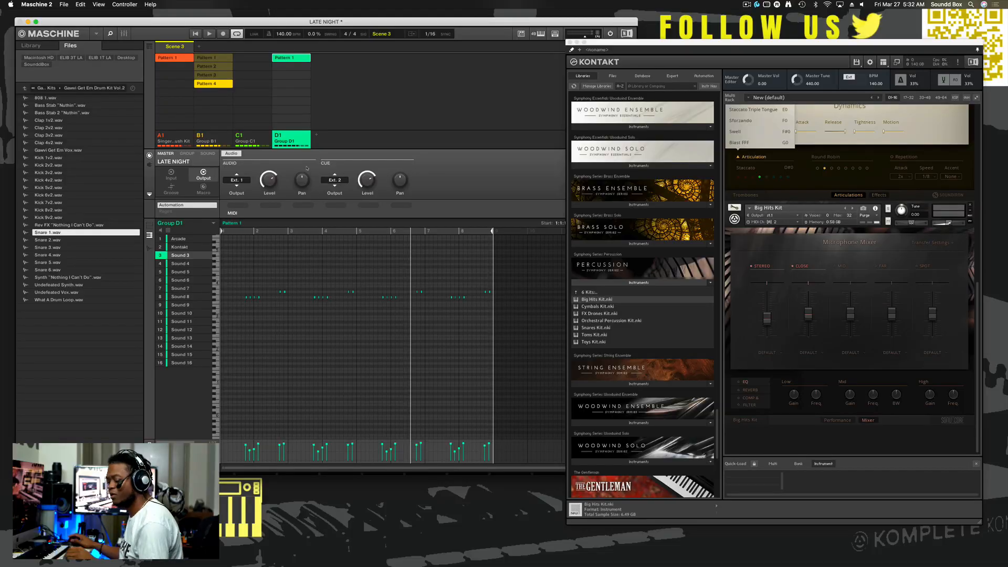
- Play back the Group D1 pattern in Scene 3 and stop playback
key("space")
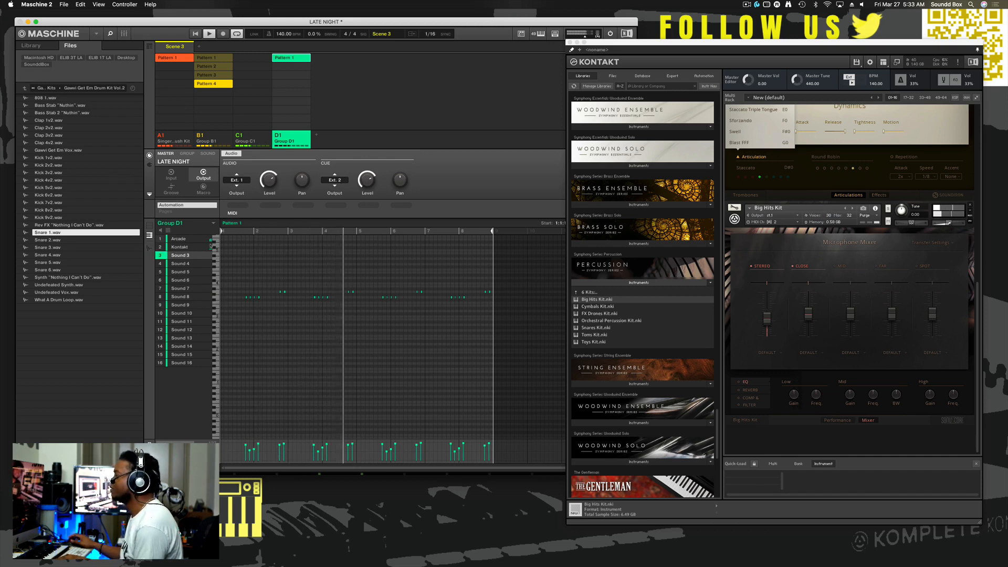
key("space")
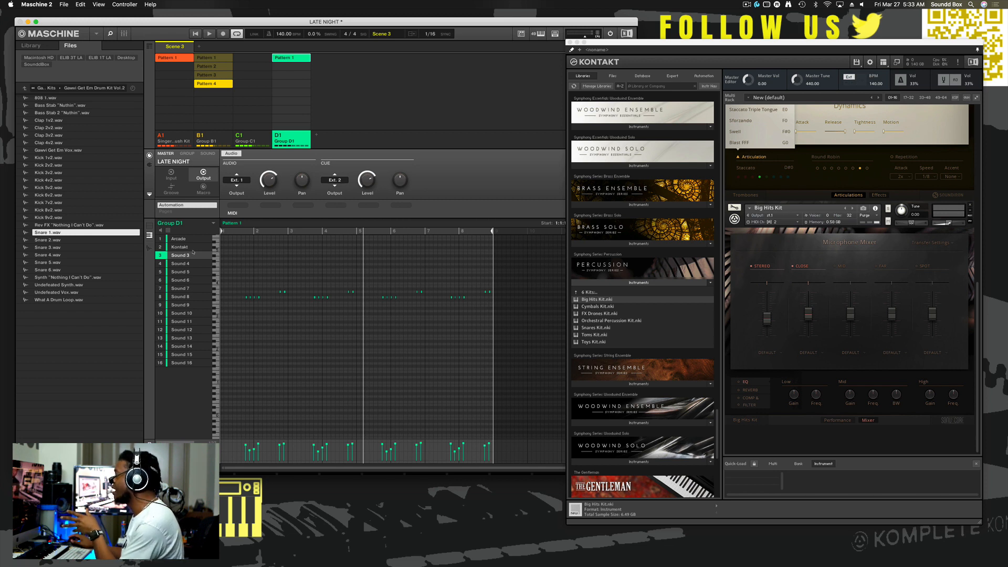
- Show the notes of the Kontakt sound in Group D1 and move the Kontakt window up, clear of the pattern editor
left_click(180, 247)
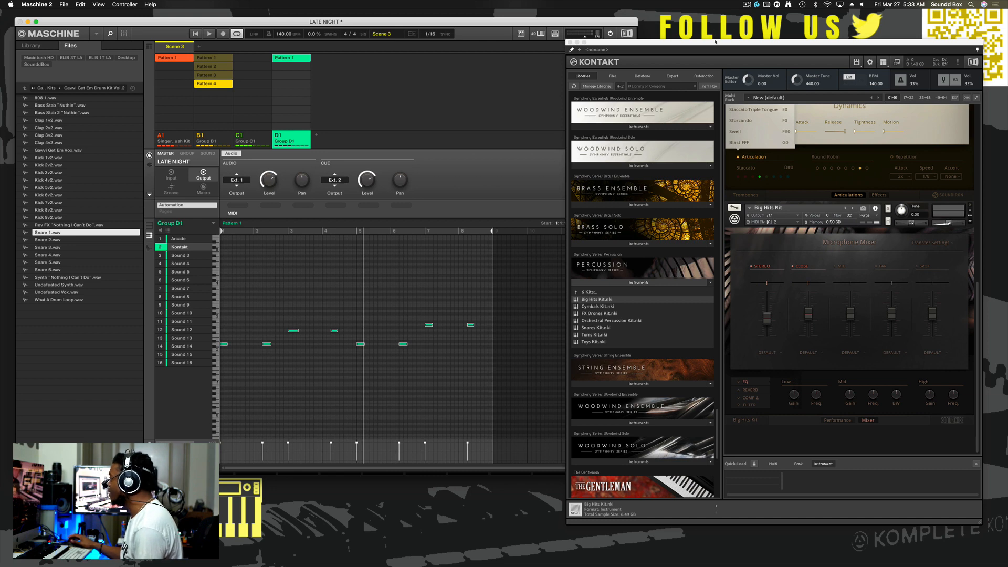
left_click_drag(719, 43, 720, 24)
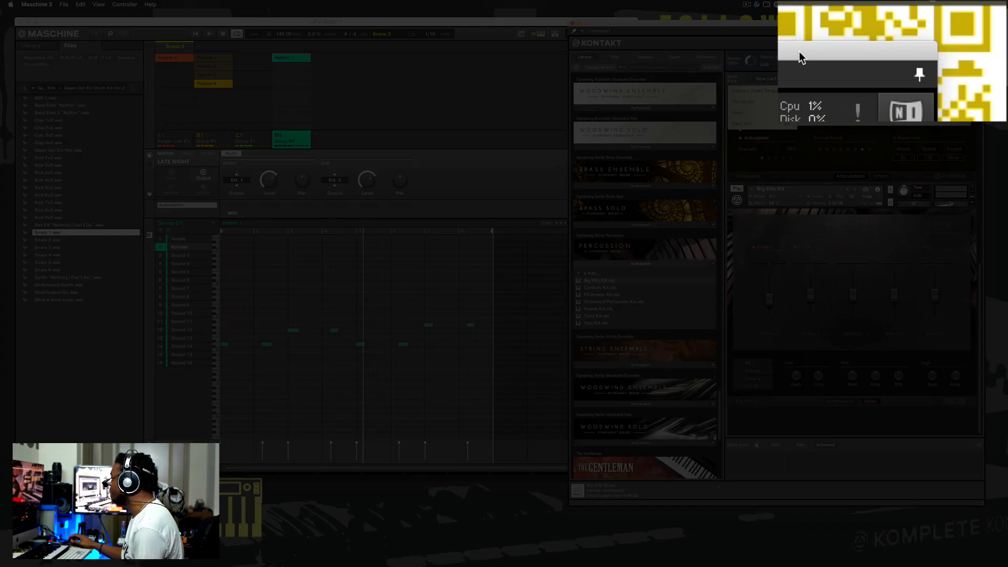
left_click_drag(799, 52, 842, 34)
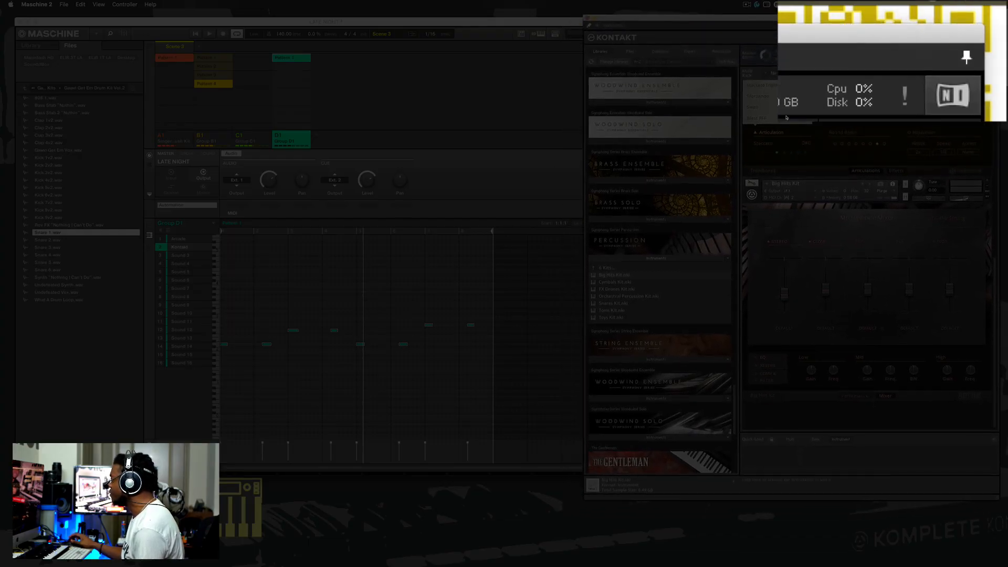
left_click(189, 256)
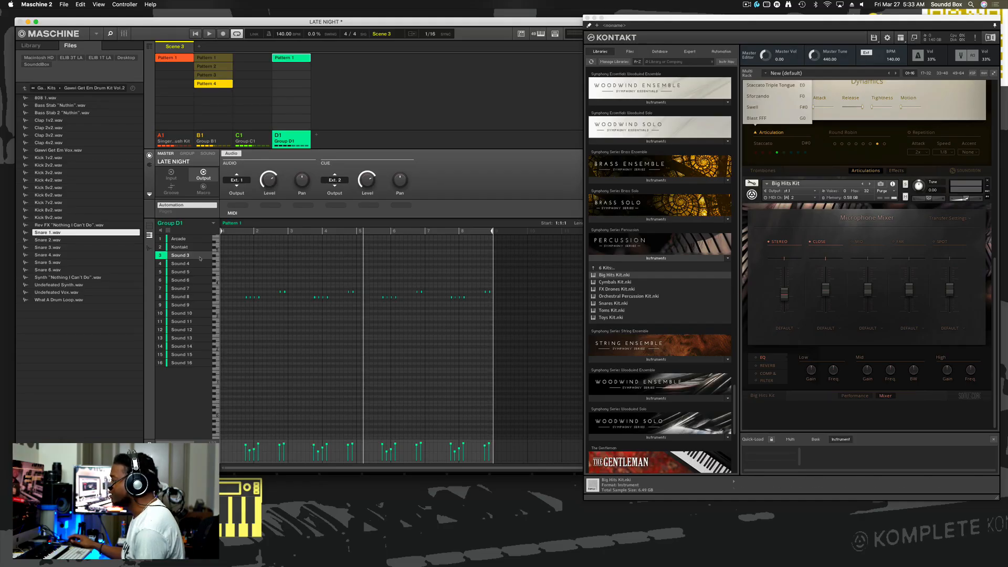
right_click(185, 256)
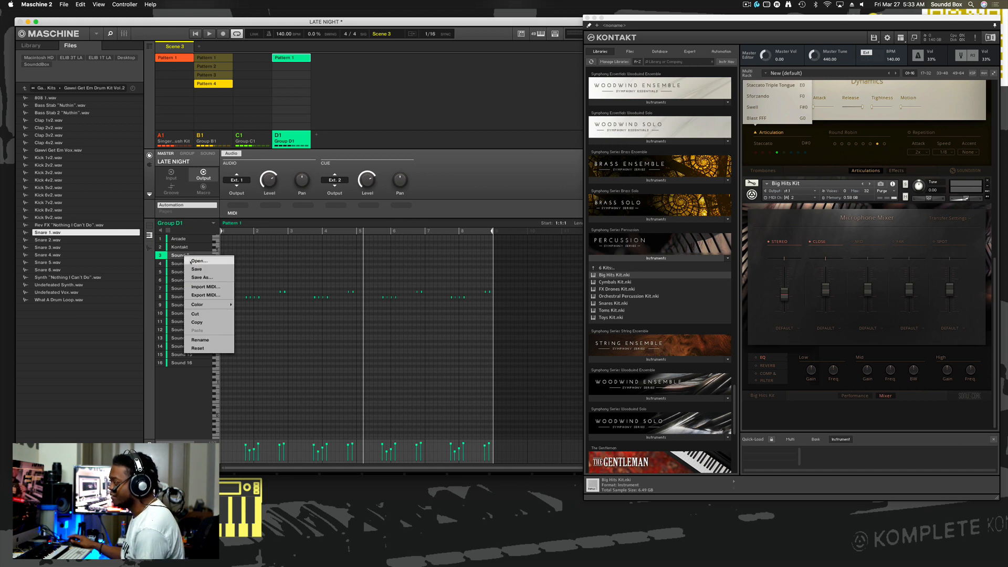
left_click(199, 341)
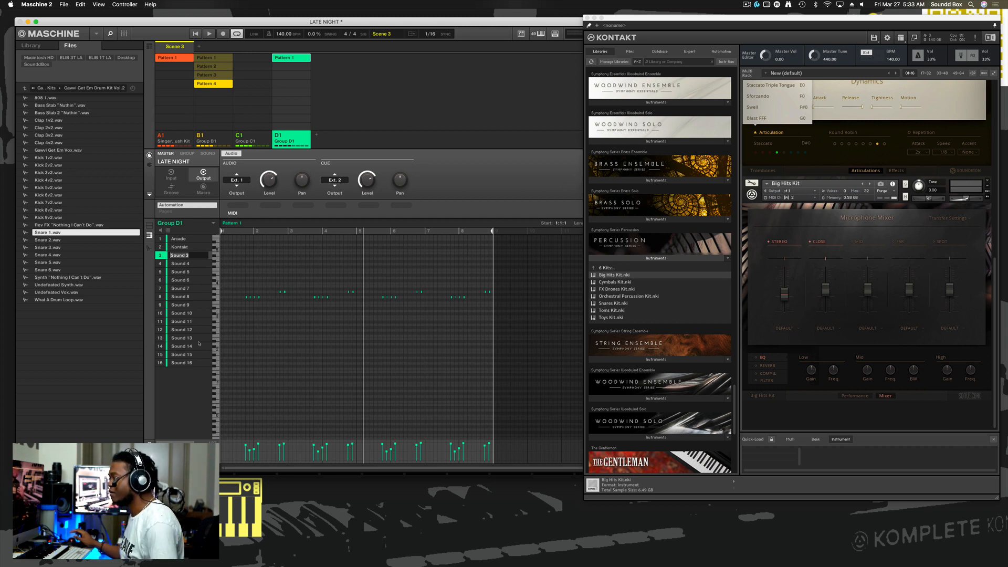
left_click(197, 240)
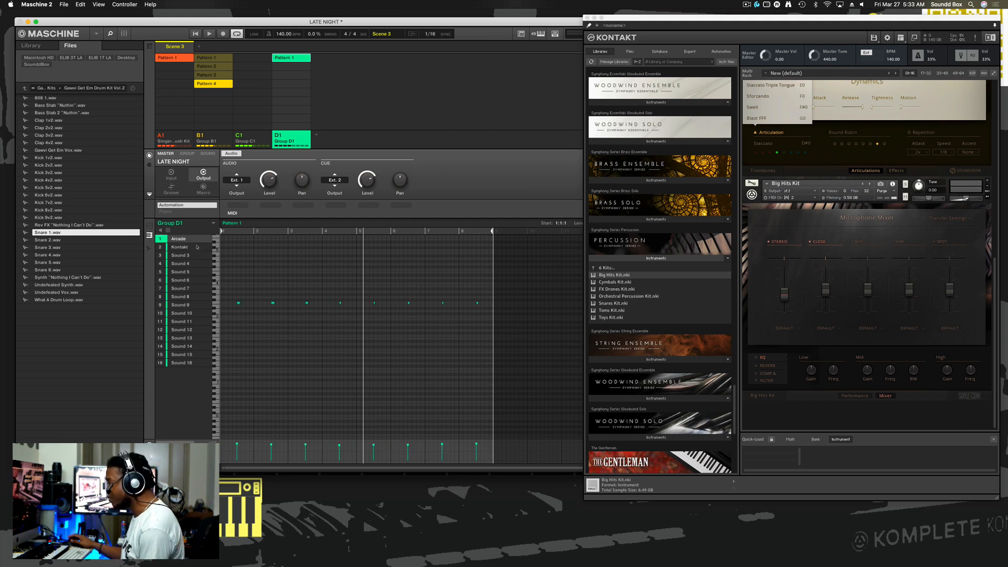
- Select Sound 3 in Group D1 and show its sound-level MIDI output settings
left_click(197, 248)
left_click(199, 253)
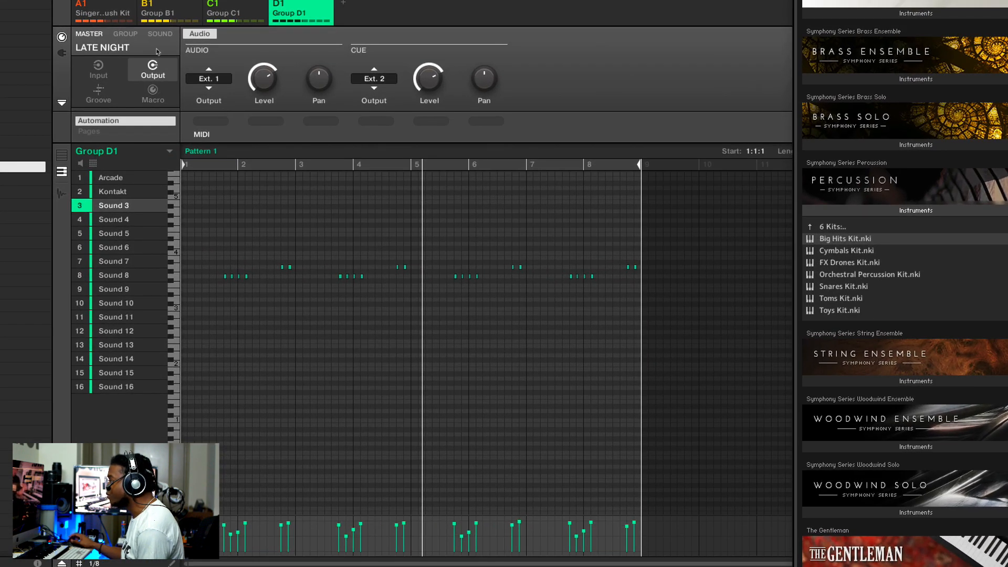
left_click(173, 66)
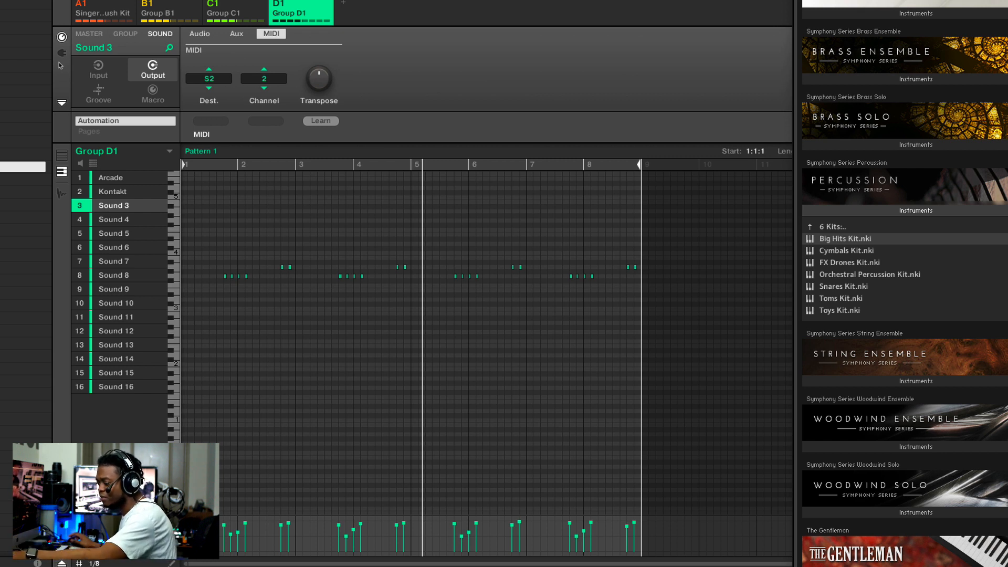
left_click(61, 53)
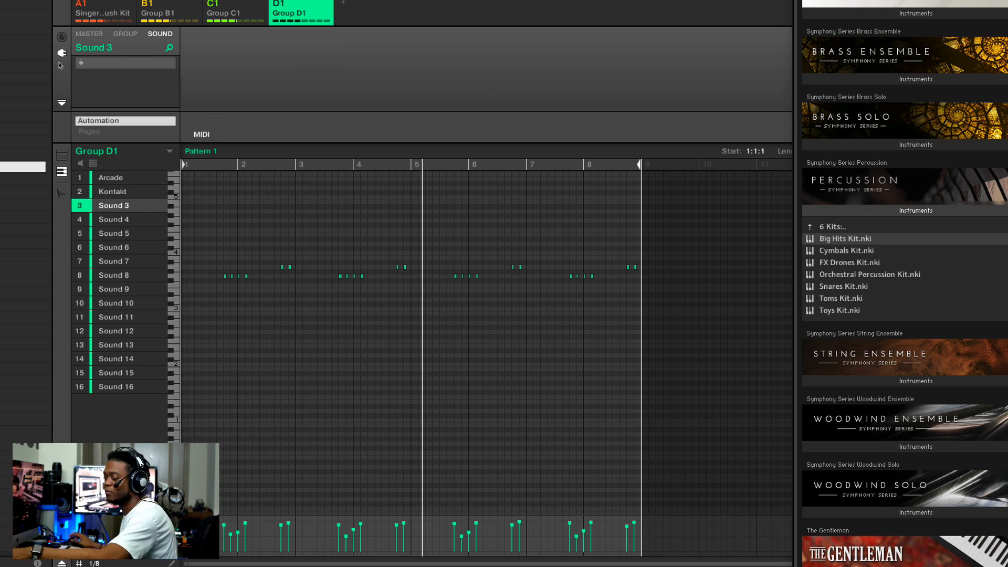
left_click(61, 37)
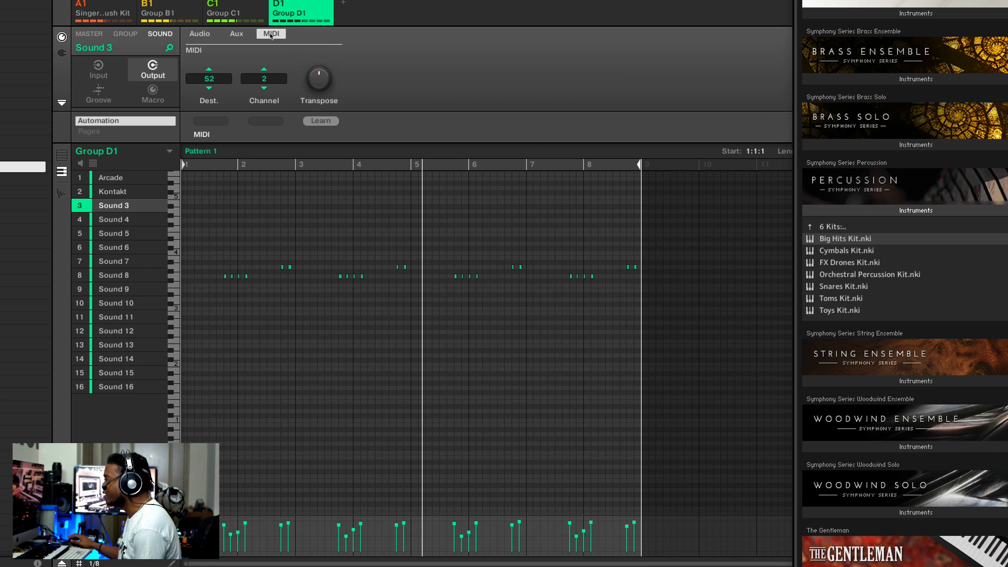
left_click(272, 35)
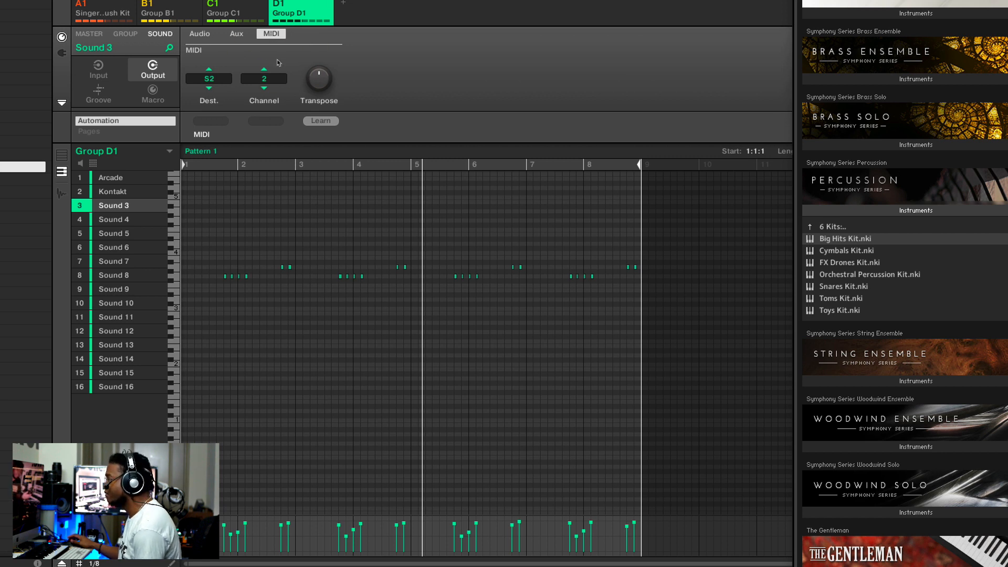
- Review the MIDI destination choices for Sound 3 and compare them with the Kontakt sound's MIDI output settings
left_click(210, 82)
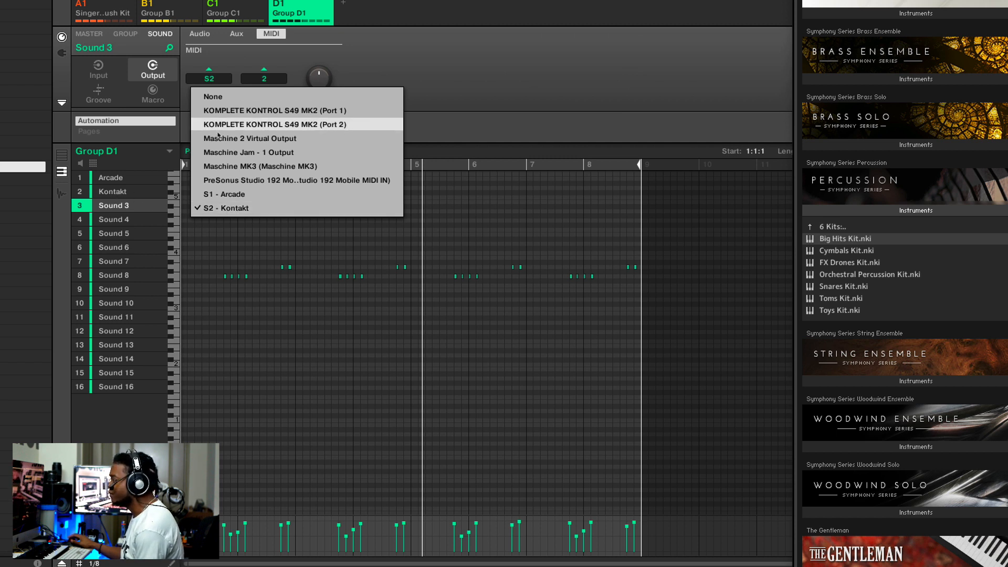
left_click(434, 67)
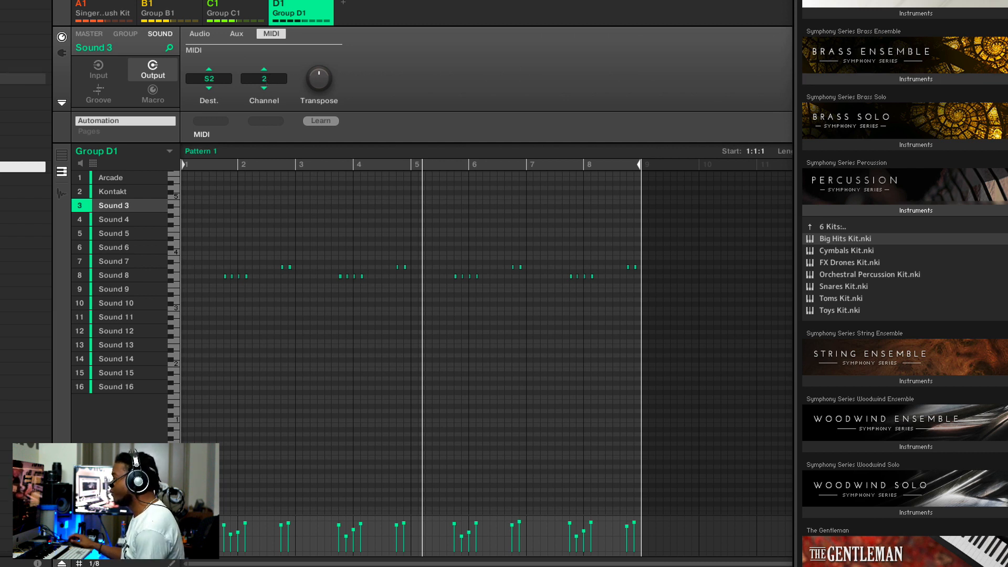
left_click(134, 193)
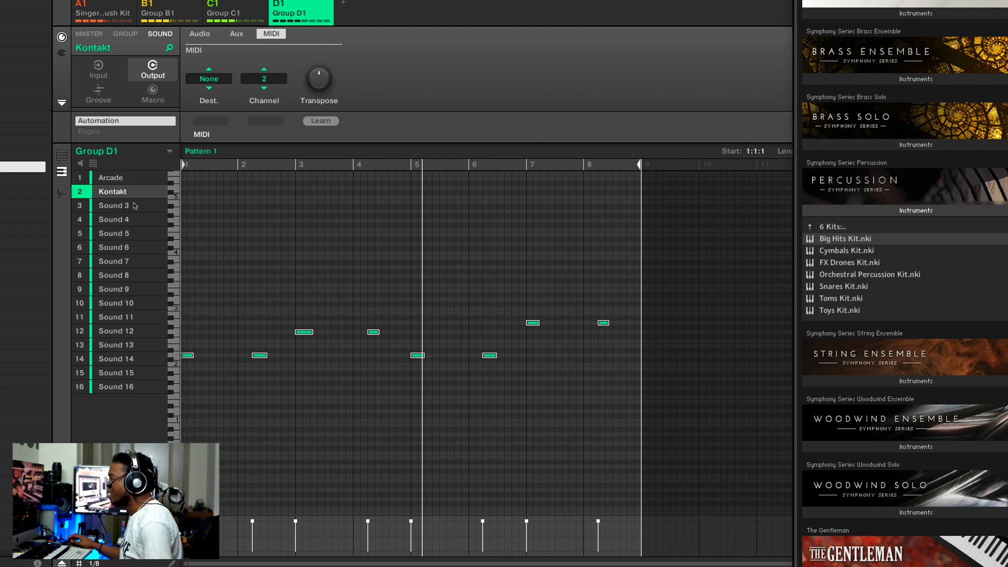
- Rename Sound 3 in Group D1 as Big Hits Kit
left_click(142, 208)
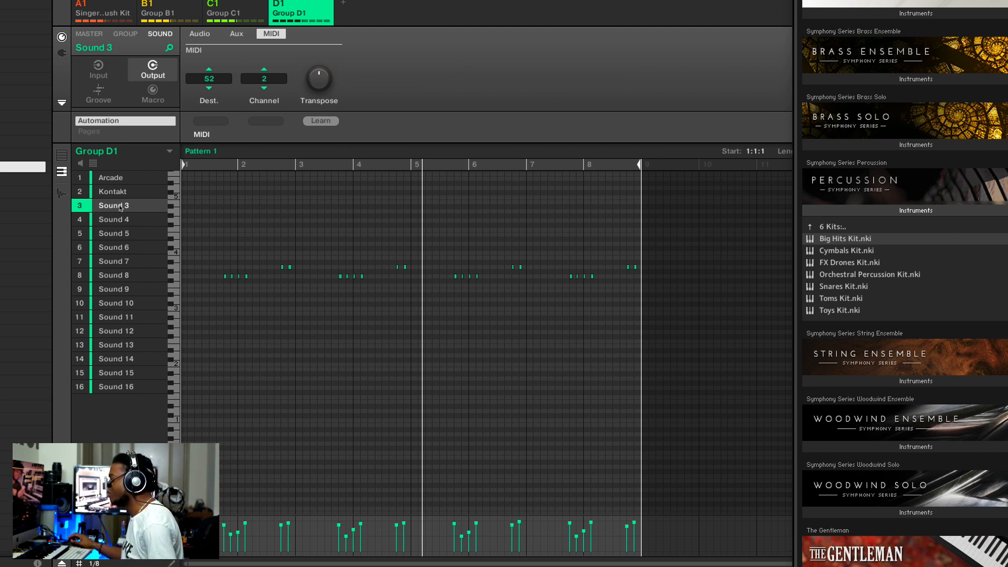
double_click(121, 206)
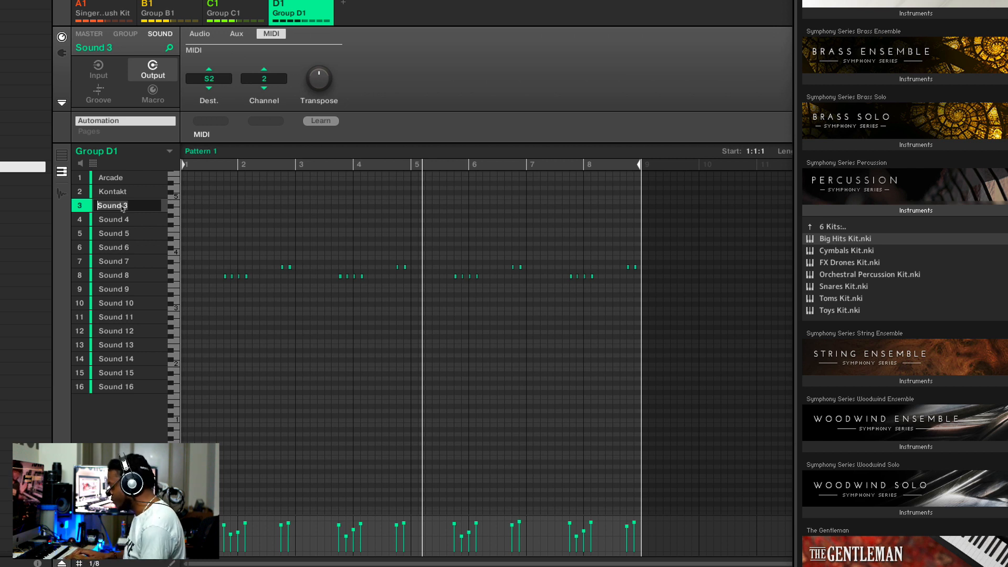
type("Big Hi")
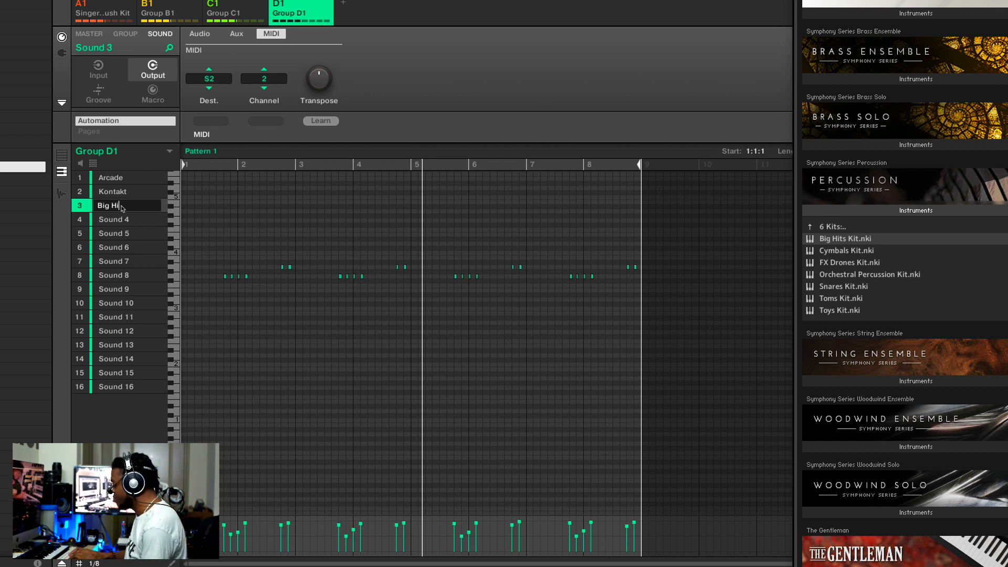
type("ts Kit")
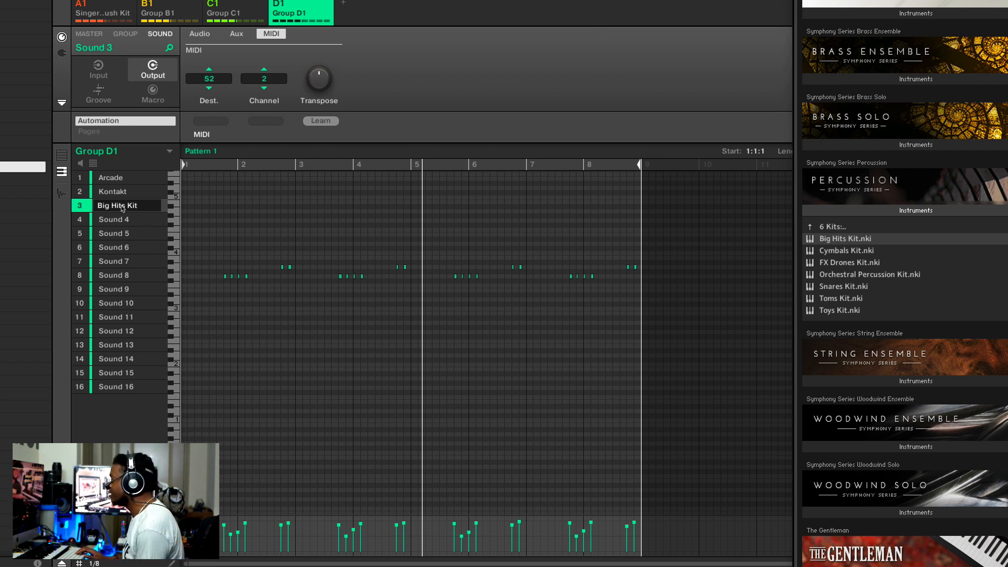
key("Return")
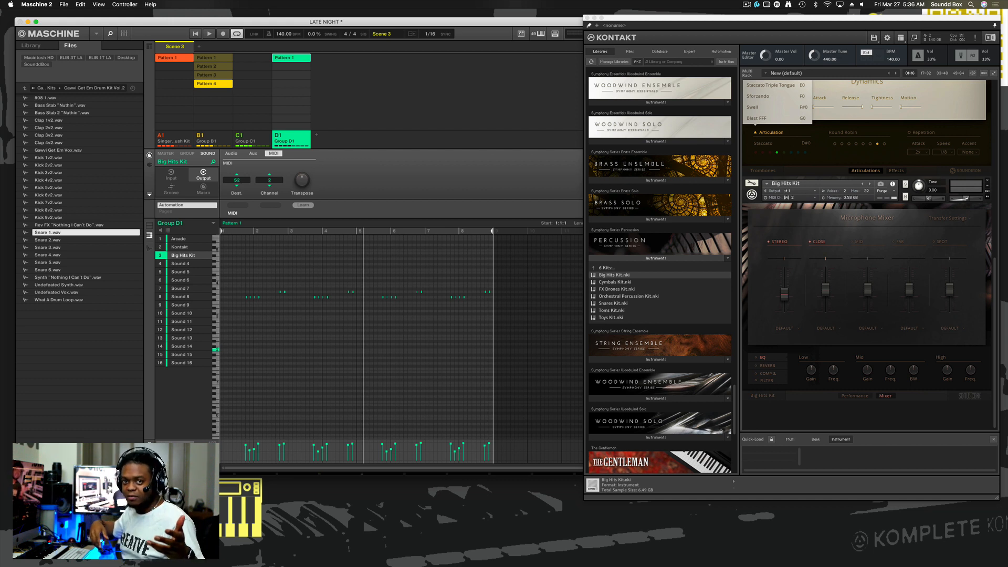
- Audition the pattern with the Big Hits Kit sound selected and stop playback
key("space")
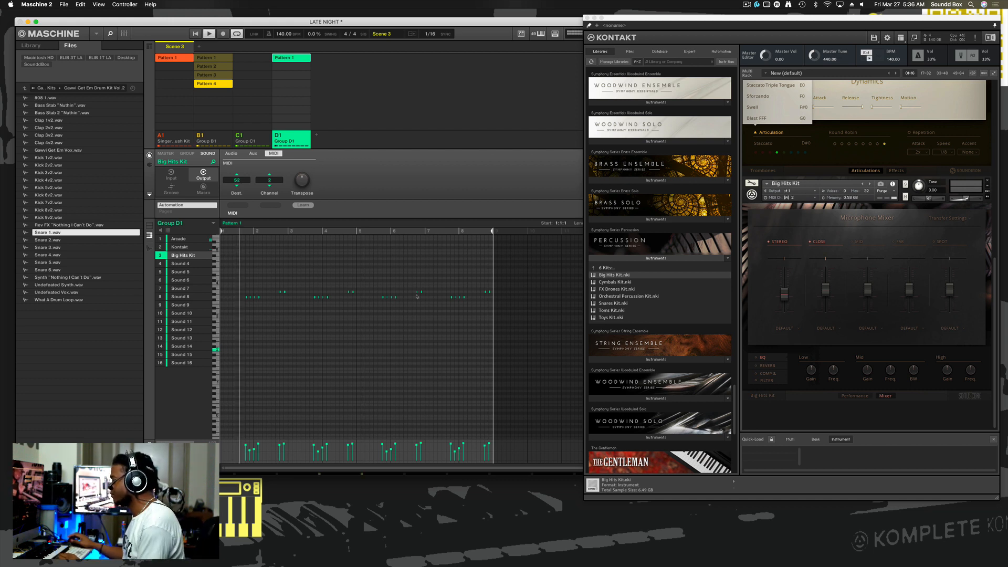
key("space")
- Route Sound 4's MIDI output to S2 - Kontakt on channel 3
left_click(188, 264)
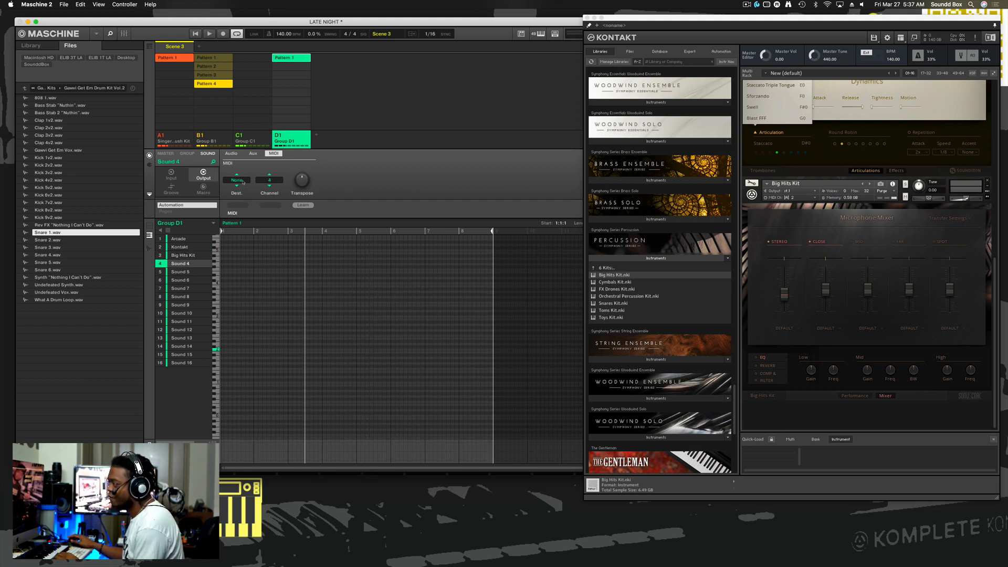
left_click(239, 181)
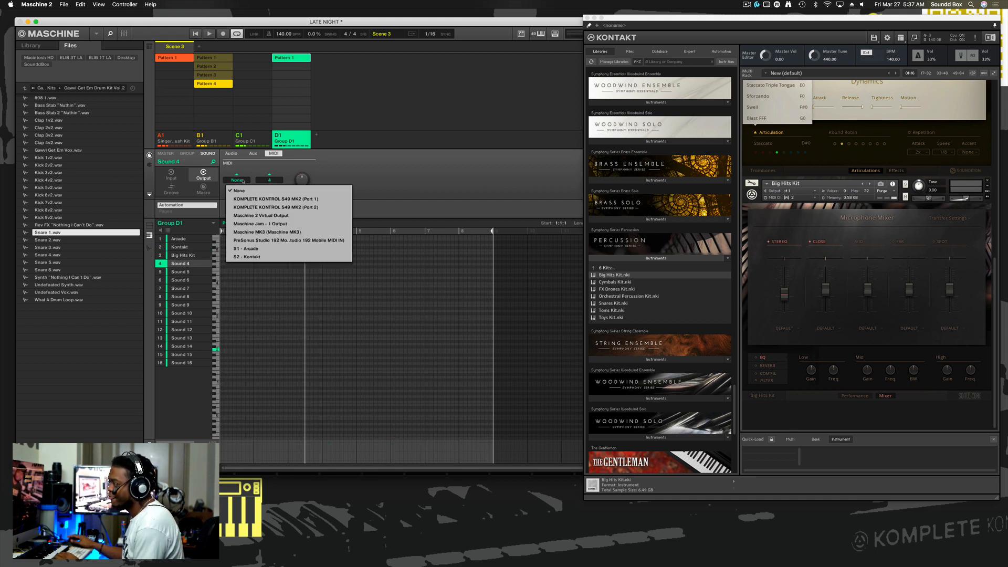
left_click(250, 257)
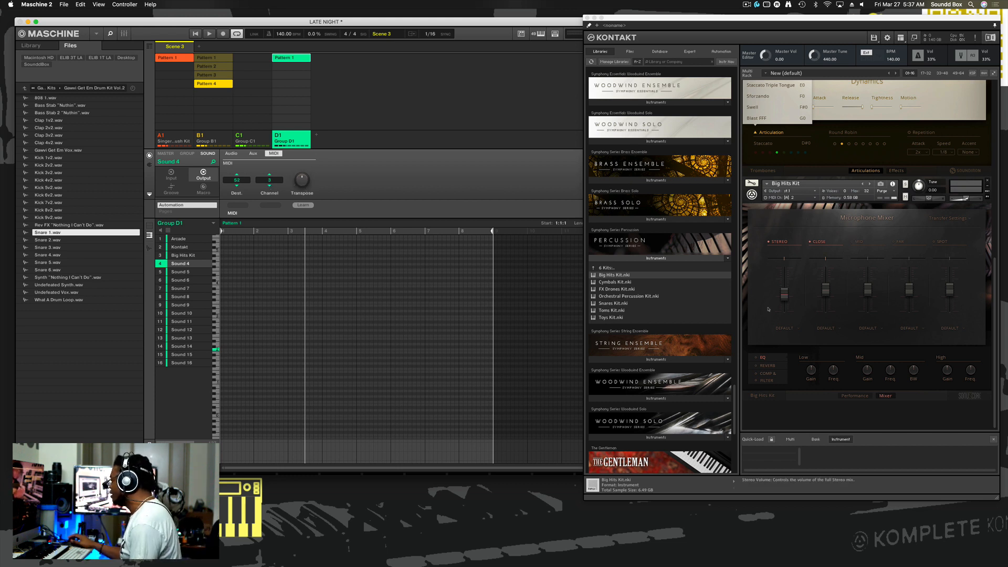
- Load Cellos.nki from the Symphony Series String Ensemble library into the Kontakt multi rack
scroll(682, 354, "down", 5)
scroll(685, 355, "up", 4)
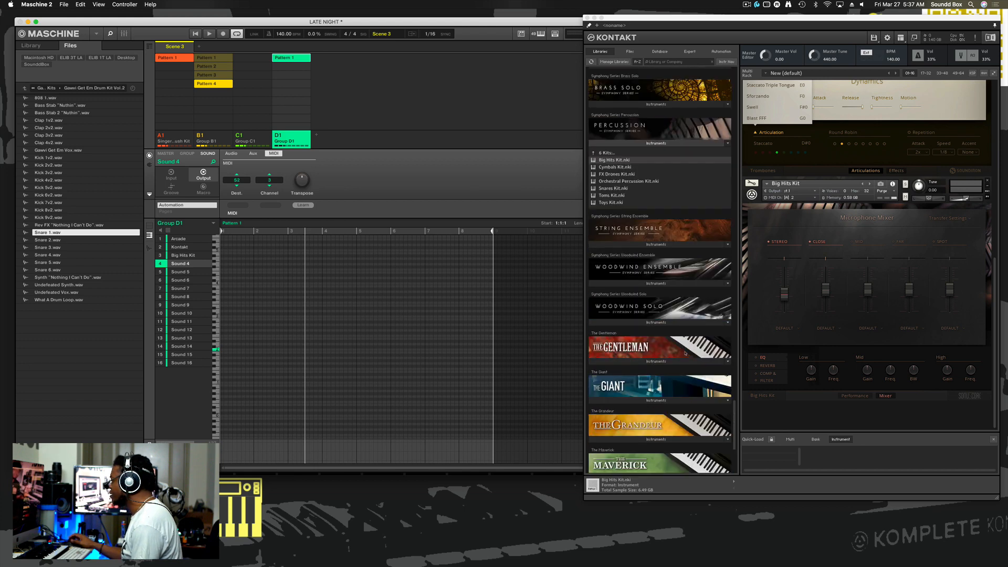
left_click(657, 339)
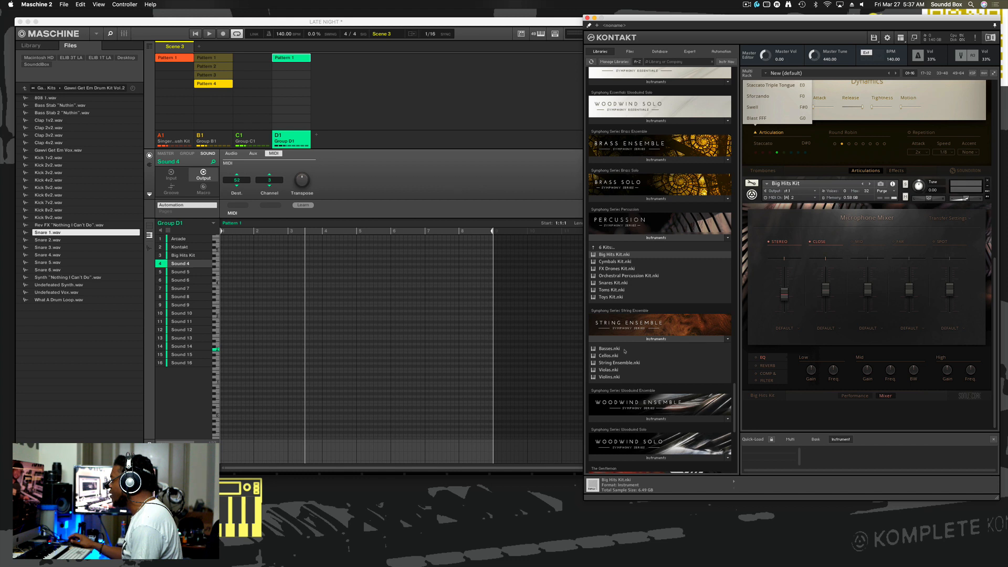
left_click(625, 357)
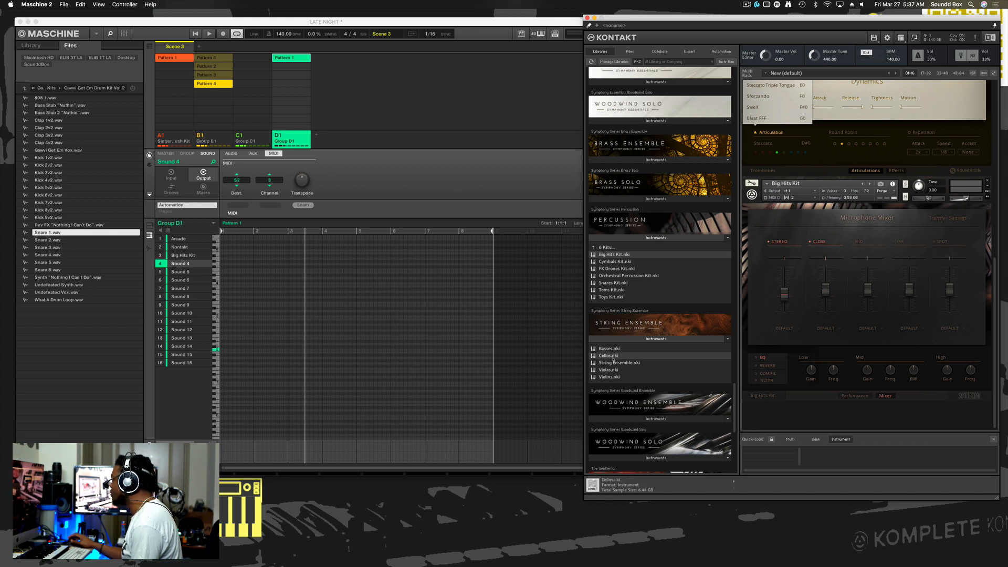
double_click(613, 358)
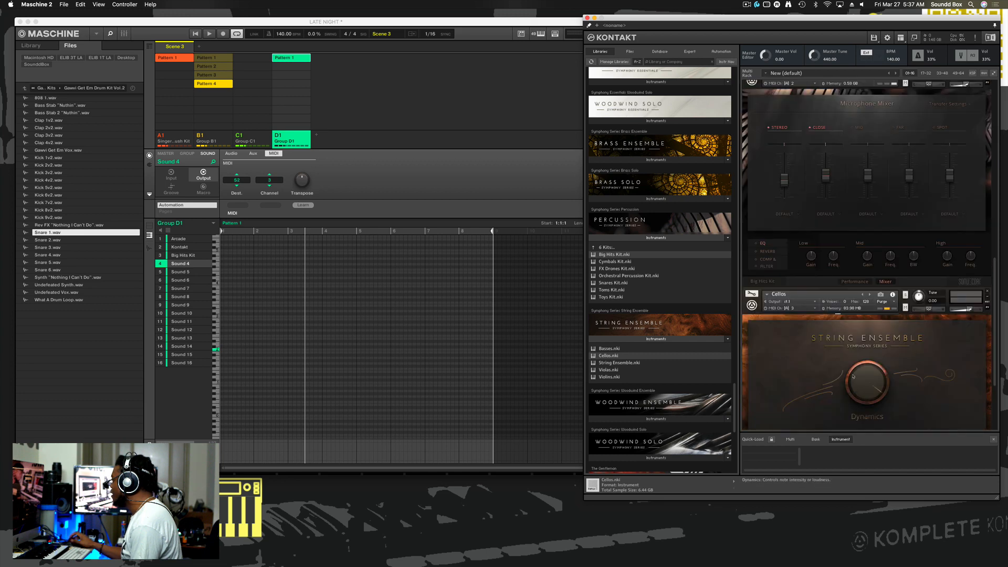
- Bring the Cellos instrument's full performance controls into view and reposition the Kontakt window lower on the screen
scroll(789, 376, "down", 4)
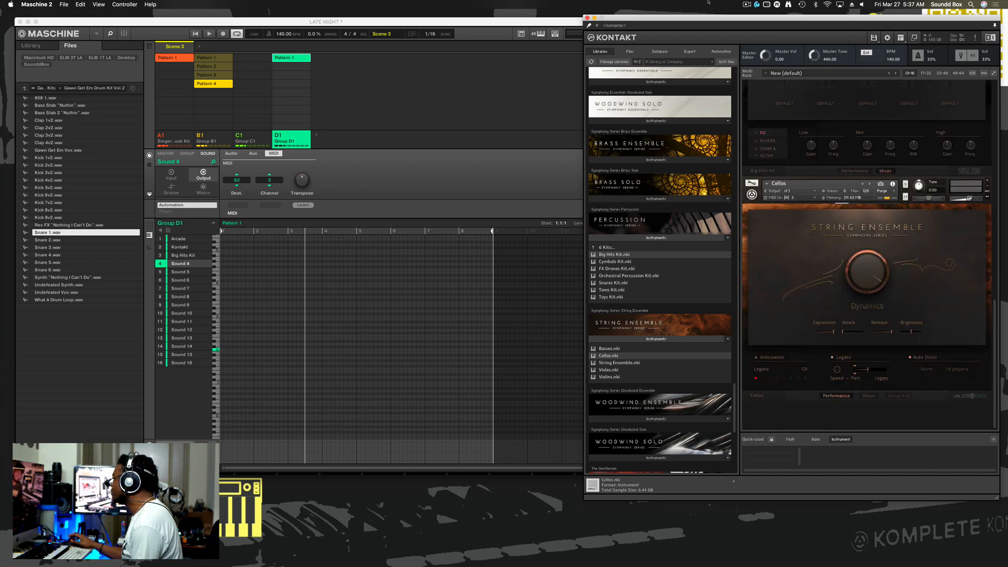
left_click_drag(686, 17, 682, 44)
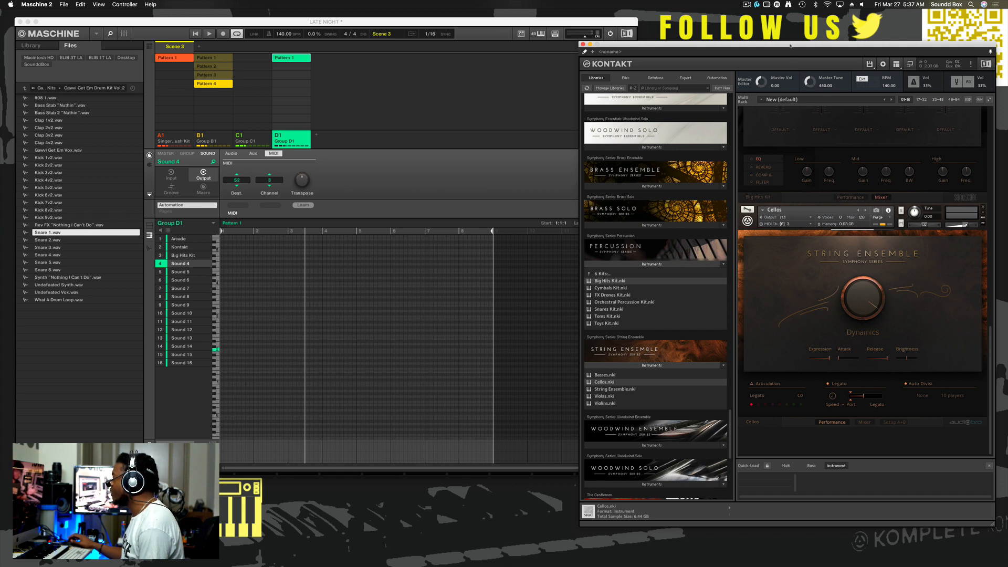
left_click_drag(790, 45, 778, 42)
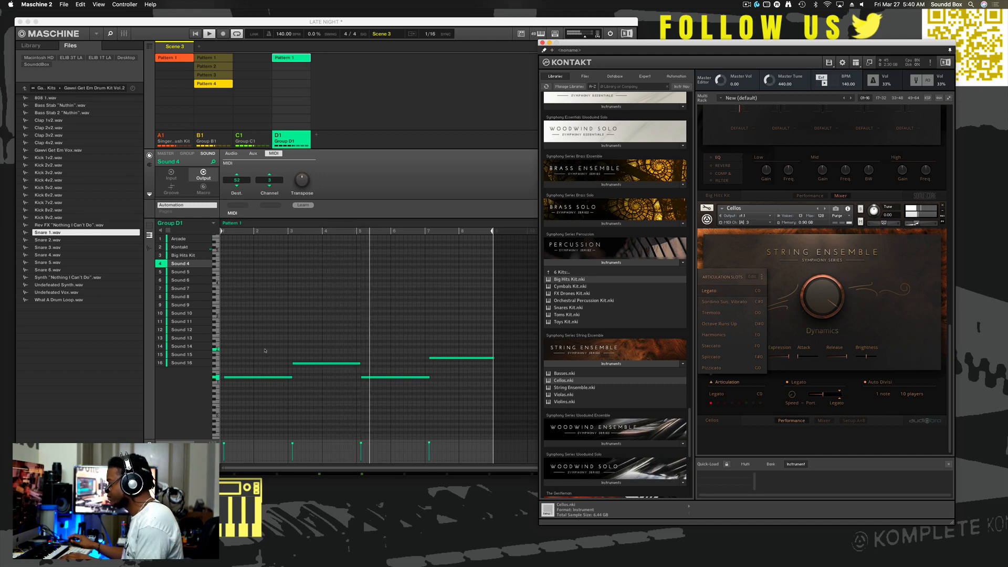
- Select all four cello notes in Sound 4's pattern and shift them slightly earlier so the first starts at bar 1
left_click_drag(253, 335, 451, 402)
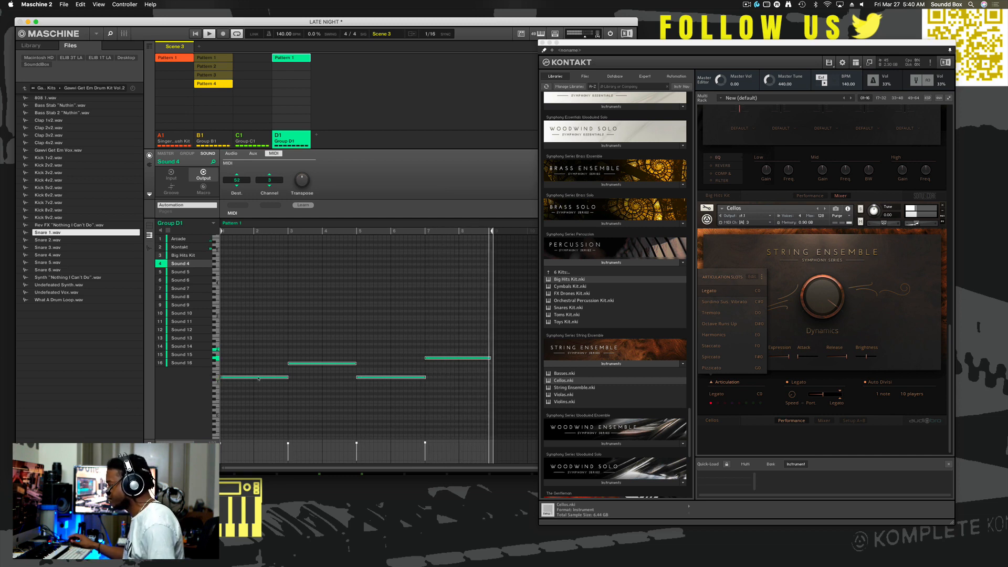
left_click_drag(262, 378, 258, 378)
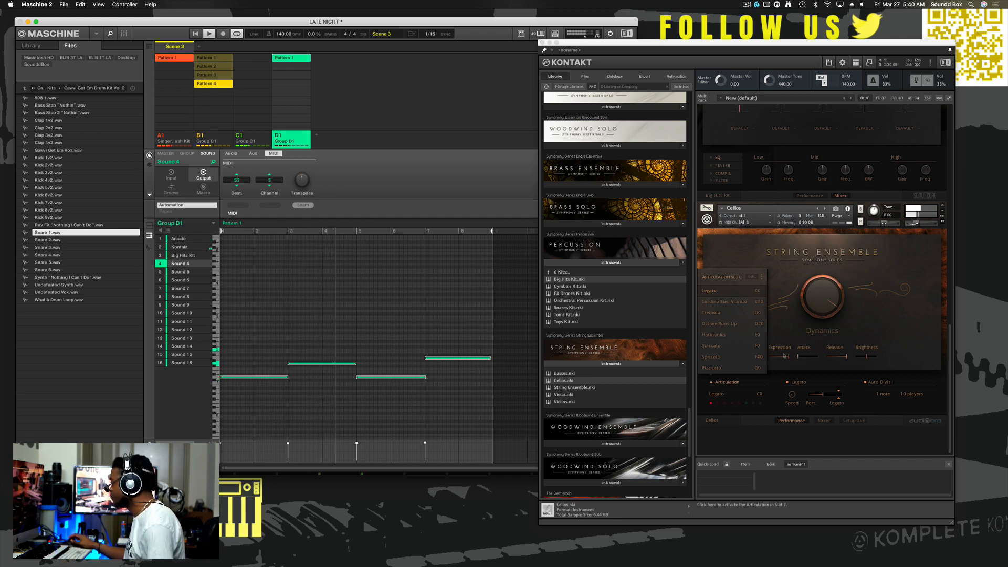
- Fine-tune the volume of the Cellos instrument in Kontakt during playback, and stop the transport
left_click(918, 224)
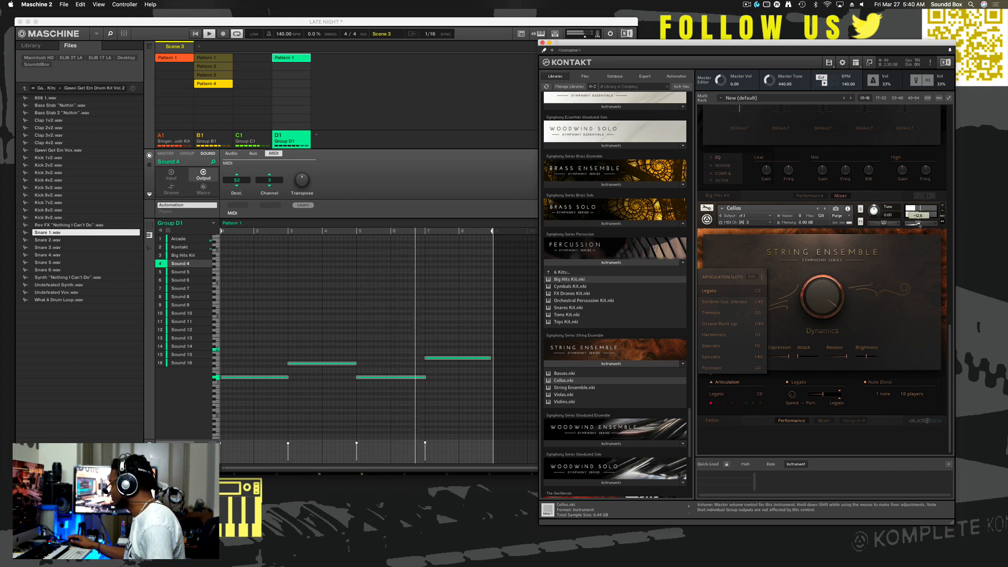
left_click_drag(919, 225, 918, 224)
key("space")
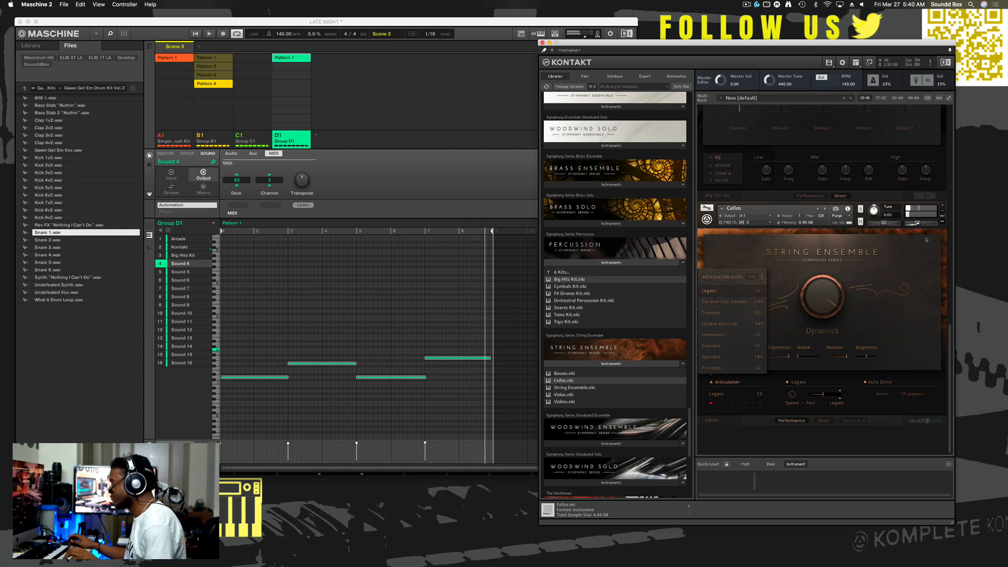
- Find the SUBSTANCE library among Kontakt's libraries and load SUBSTANCE.nki into the multi rack
scroll(612, 356, "down", 10)
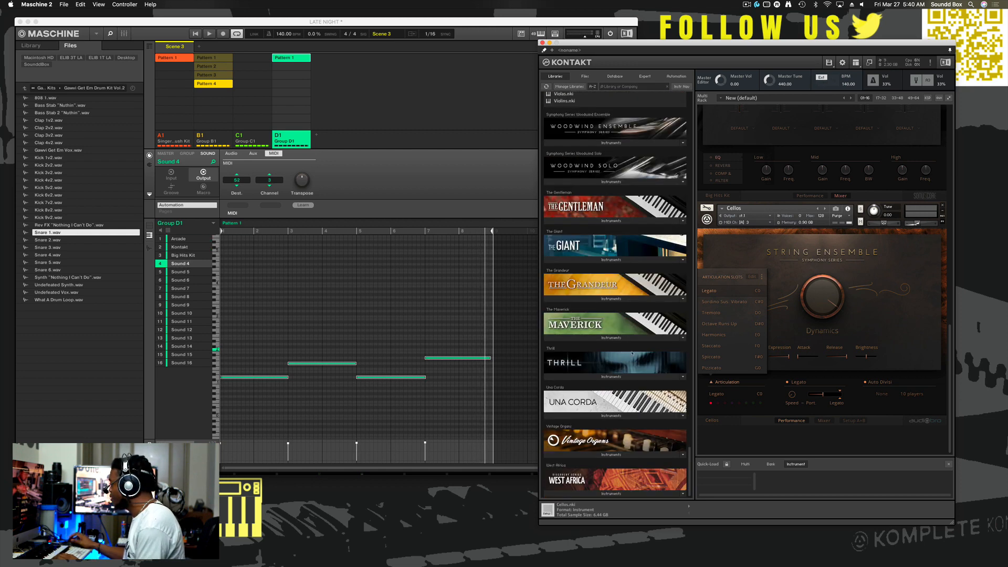
scroll(632, 353, "up", 20)
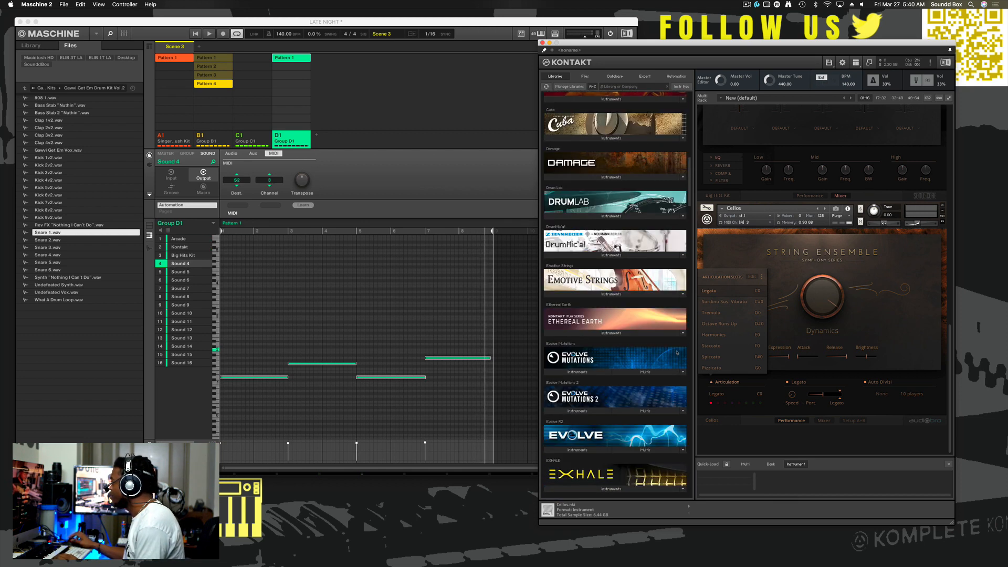
scroll(678, 353, "up", 15)
scroll(625, 278, "down", 20)
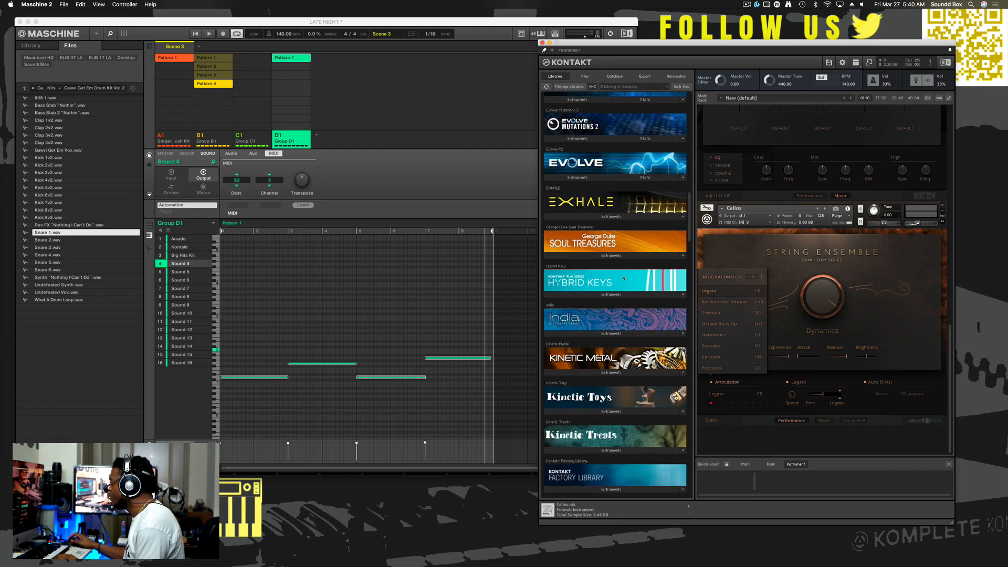
scroll(627, 278, "down", 20)
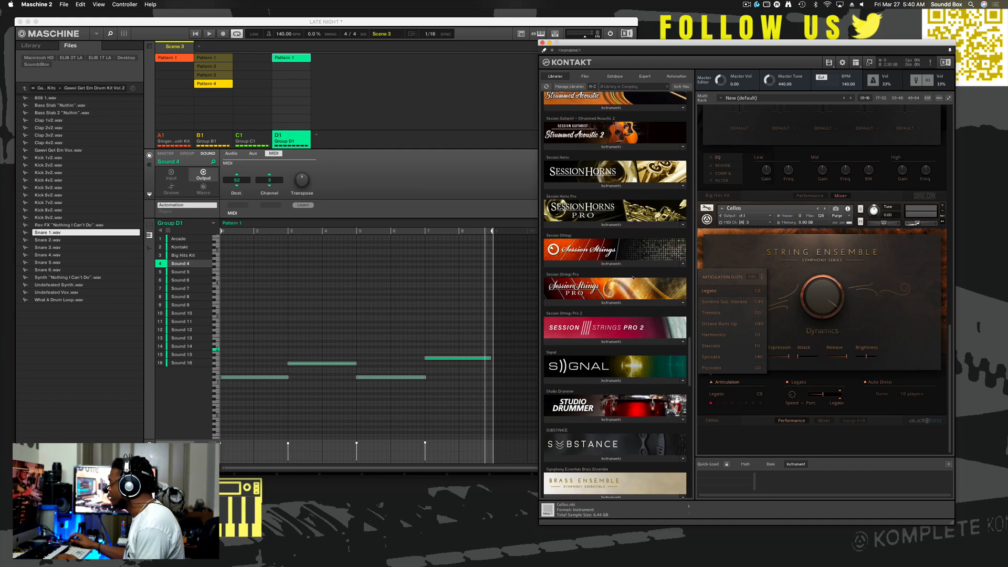
scroll(636, 278, "down", 20)
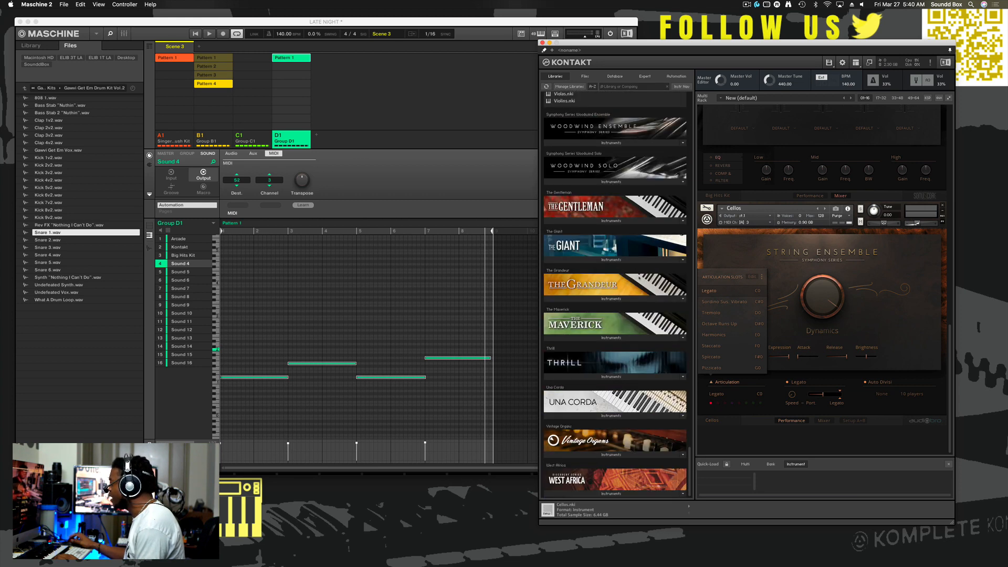
scroll(647, 281, "up", 20)
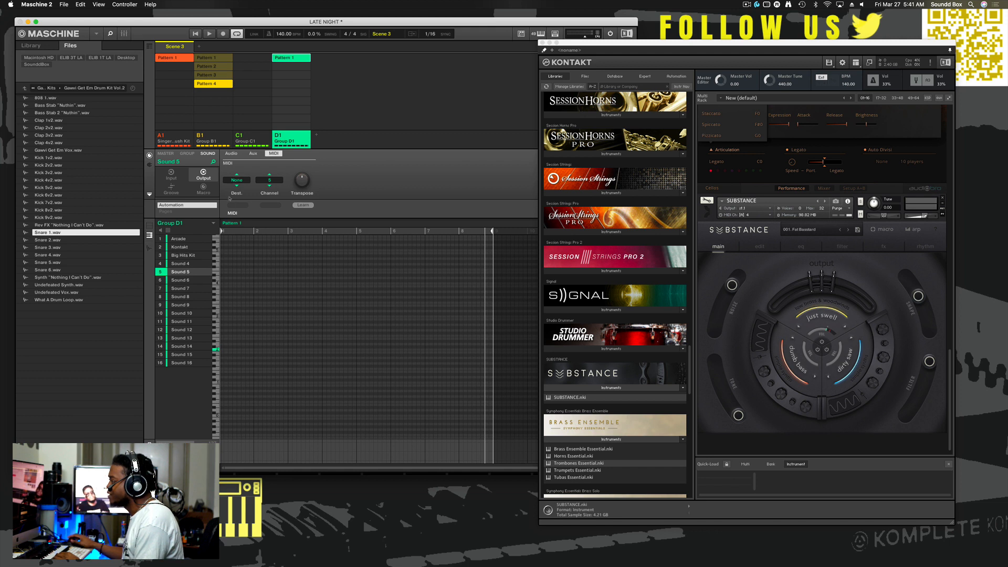
- Route Sound 5's MIDI output to S2 - Kontakt on channel 4 and check SUBSTANCE's MIDI input channel on Port A
left_click(236, 181)
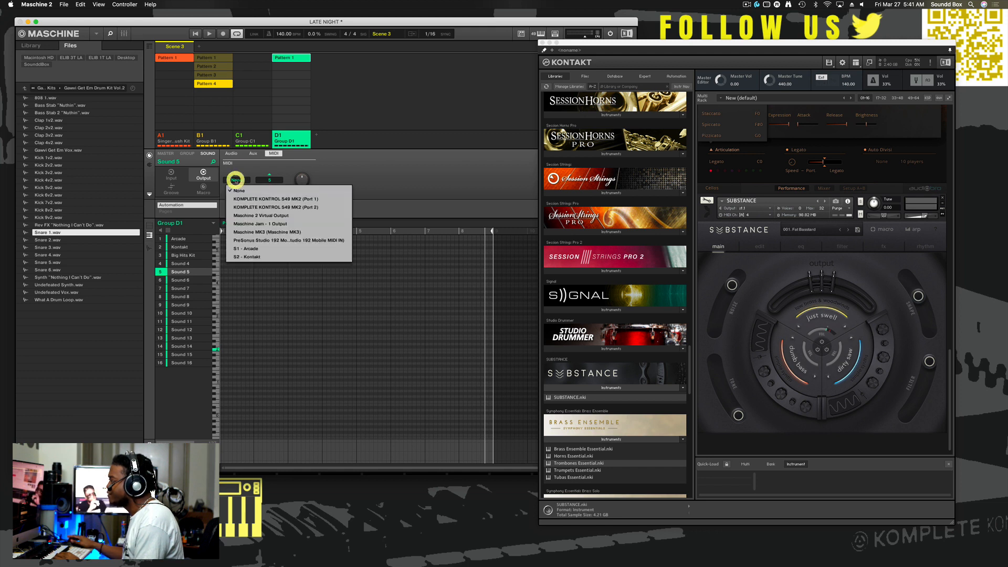
left_click(253, 258)
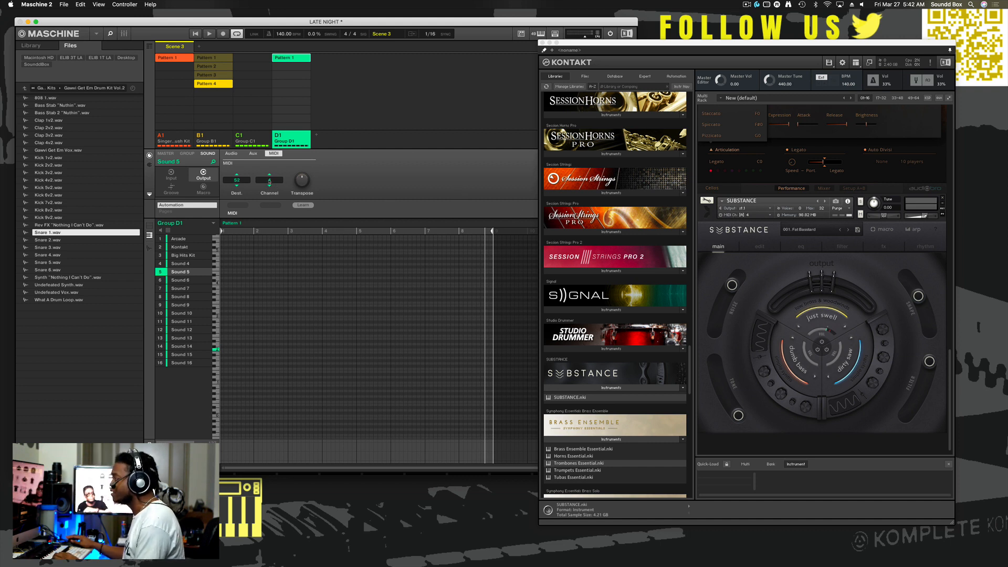
left_click(758, 215)
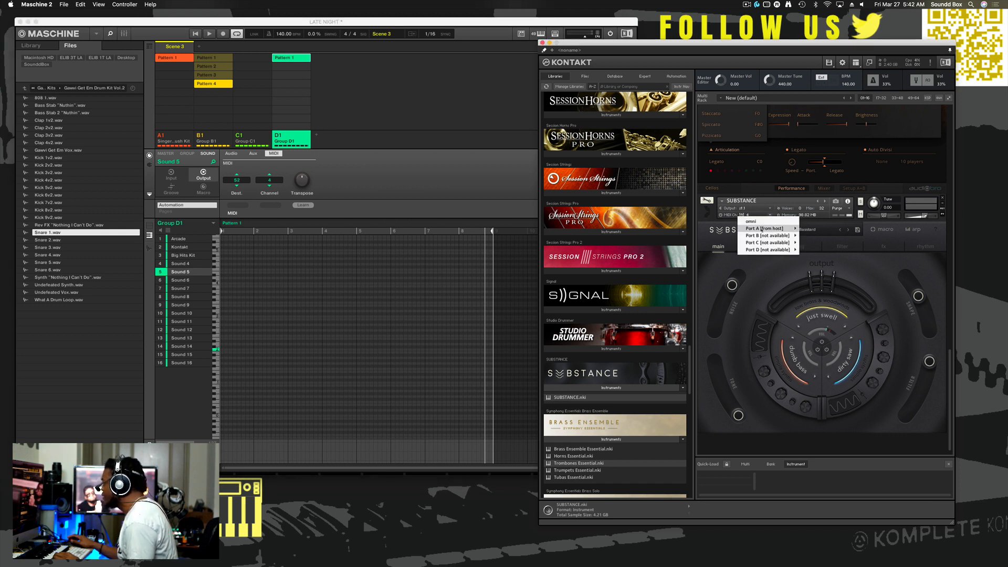
mouse_move(767, 230)
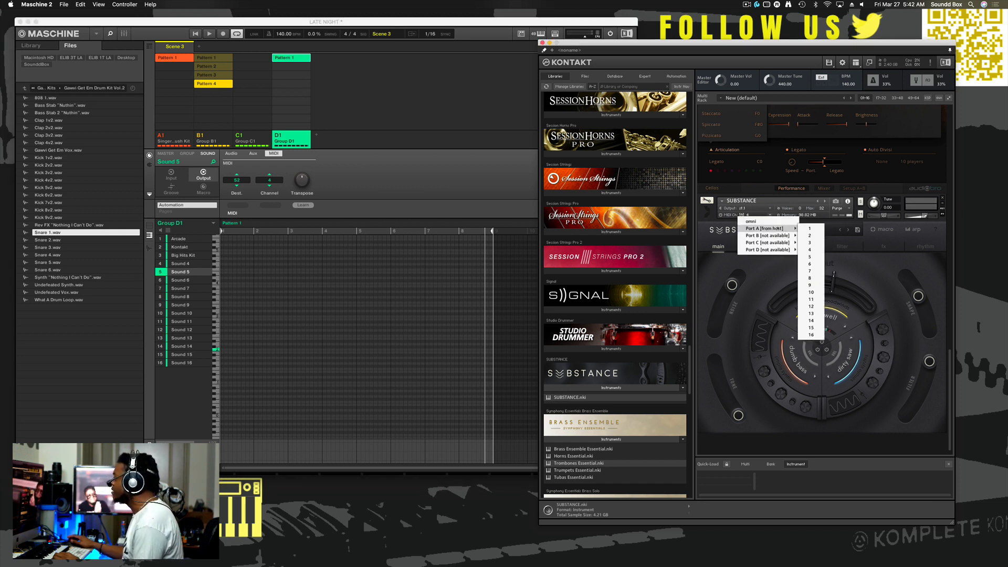
left_click(718, 226)
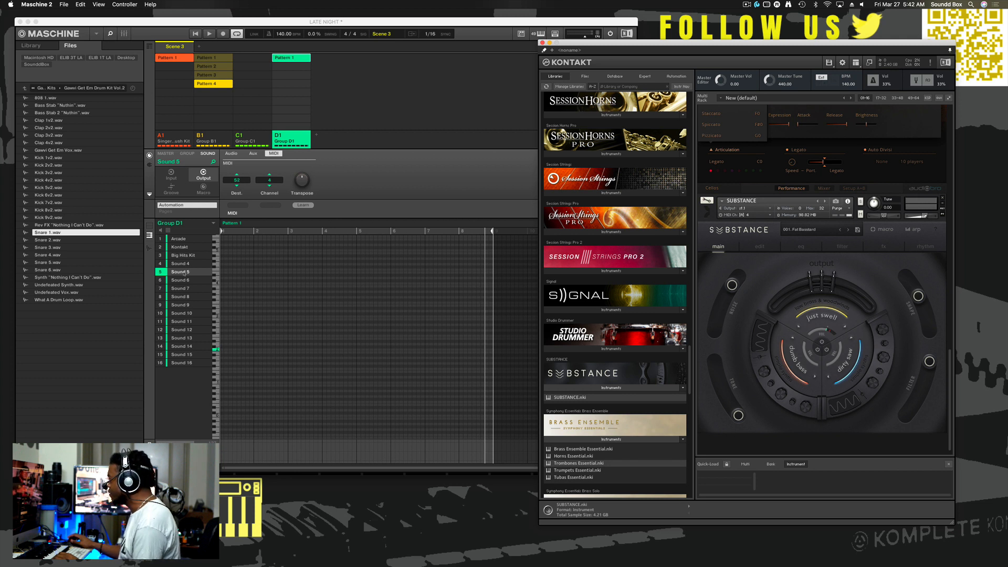
- Rename Sound 5 to Substance Bass and Sound 4 to Cello
left_click(180, 272)
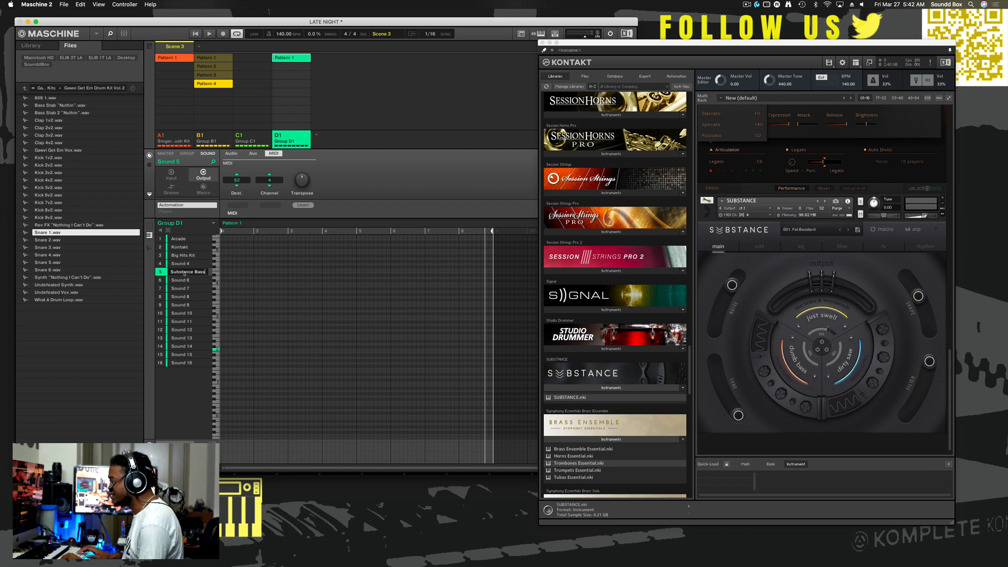
left_click(179, 263)
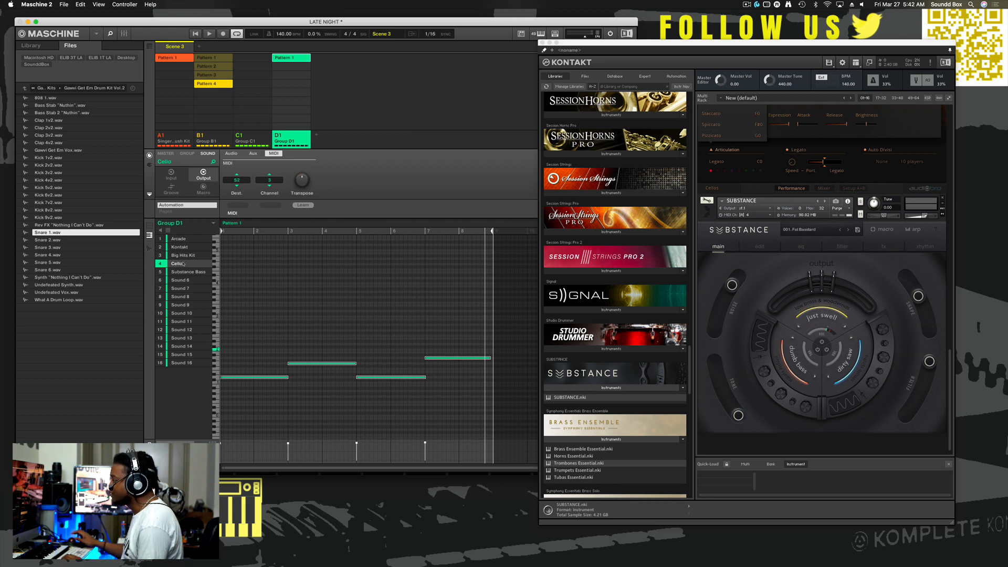
left_click(187, 272)
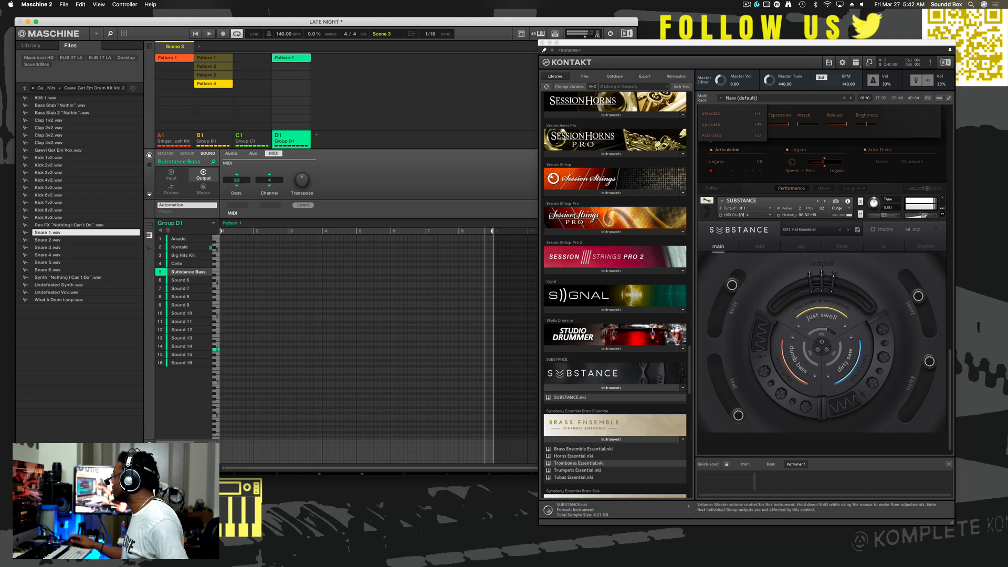
- Lower the SUBSTANCE instrument's volume and record a bass line across the eight bars of the Substance Bass pattern
left_click_drag(923, 217, 918, 222)
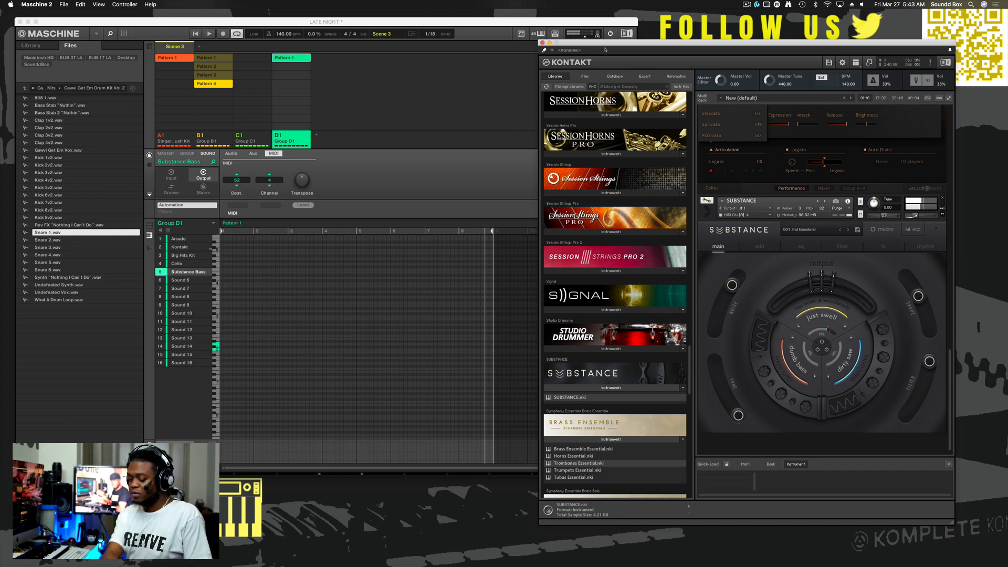
key("space")
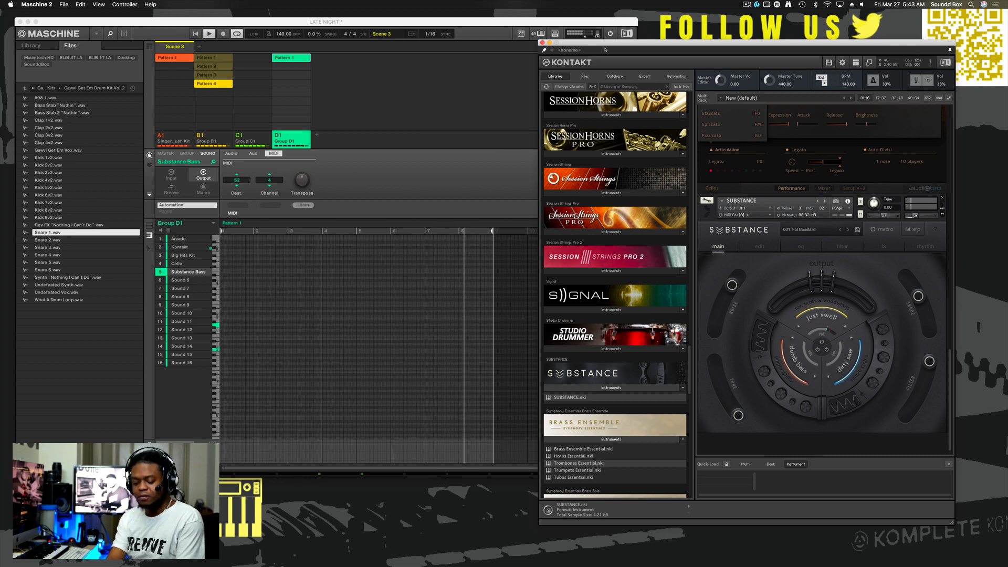
key("r")
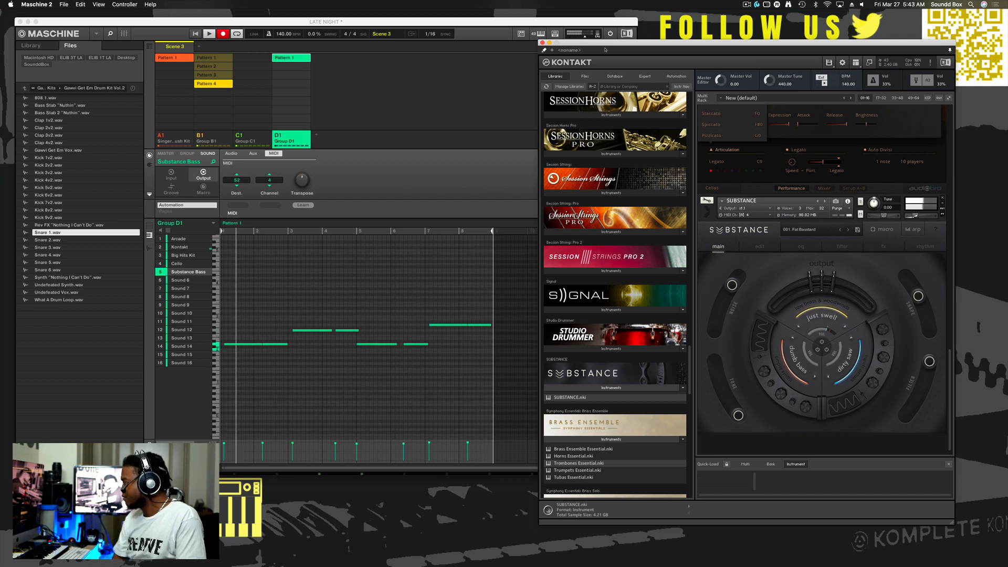
key("r")
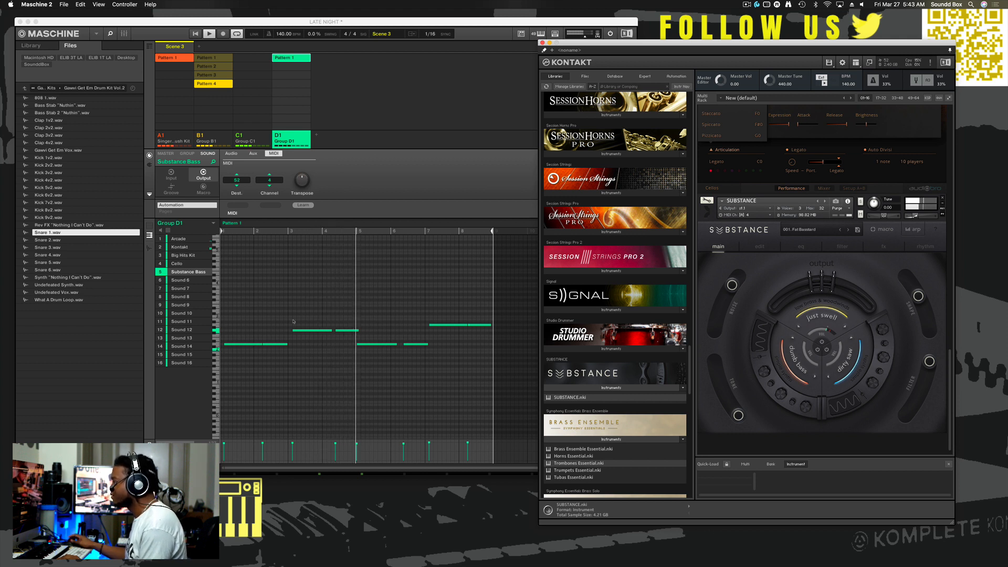
- Select all the recorded Substance Bass notes and quantize them
left_click_drag(237, 304, 479, 354)
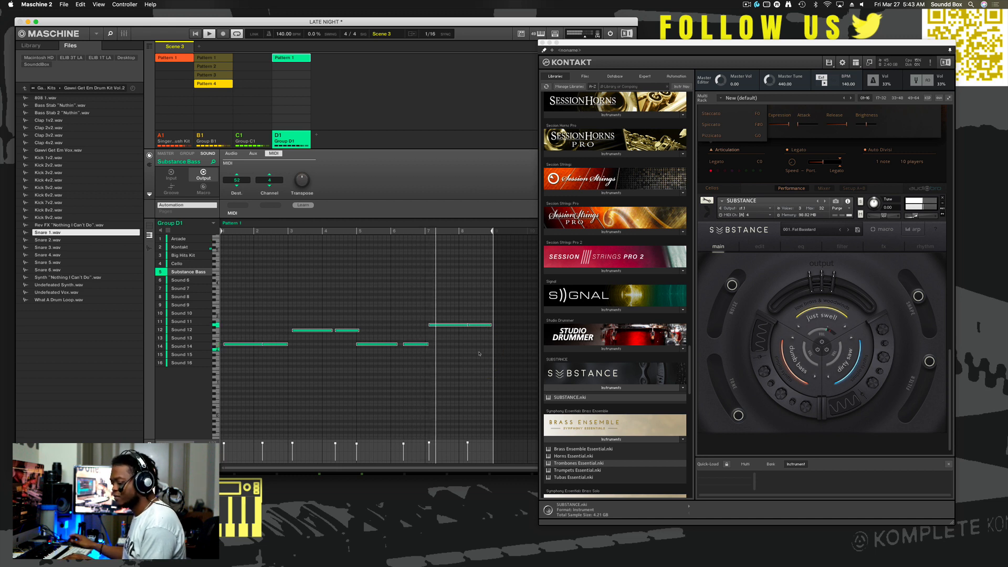
key("super+u")
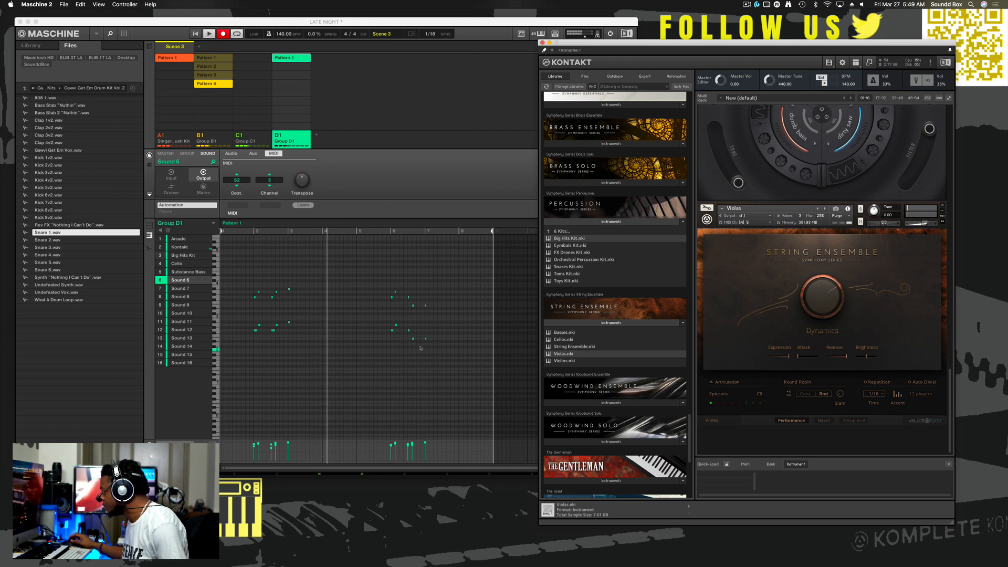
- Select the paired viola notes midway through bar 6 of Sound 6's pattern and nudge them slightly
left_click_drag(420, 347, 413, 306)
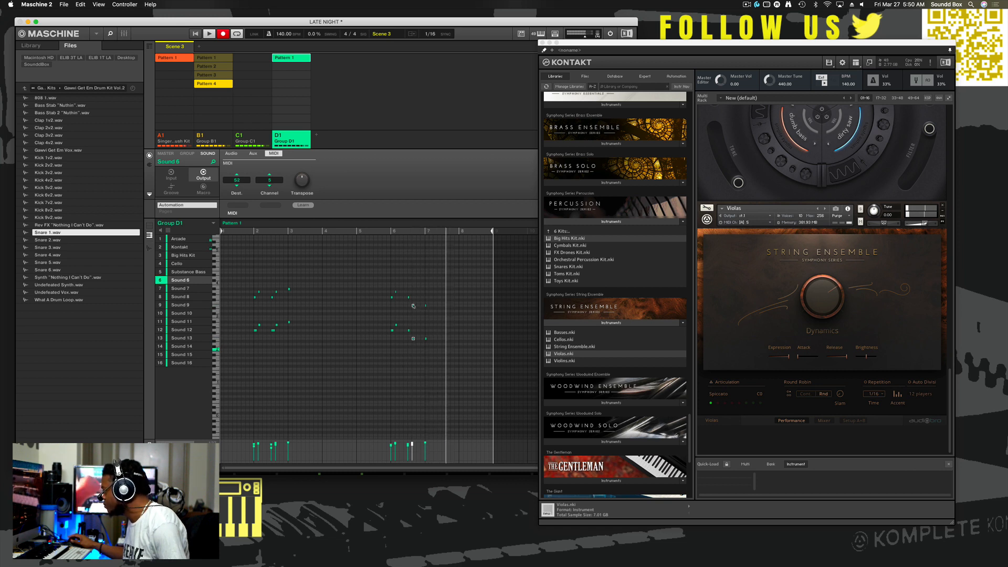
left_click_drag(413, 306, 413, 303)
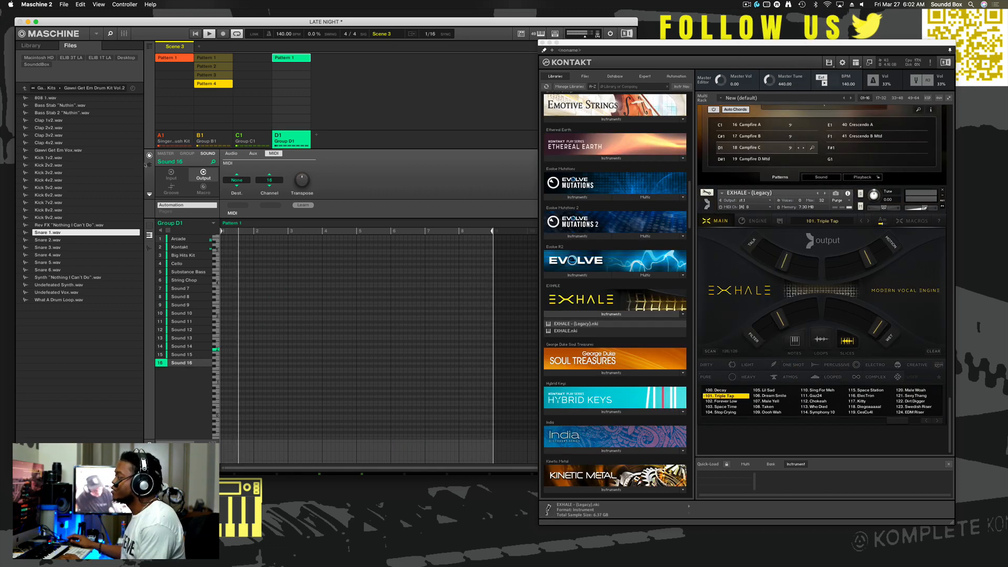
- Load Output's Arcade (VST) plug-in on Sound 16 and move its window toward the middle of the screen
left_click(149, 165)
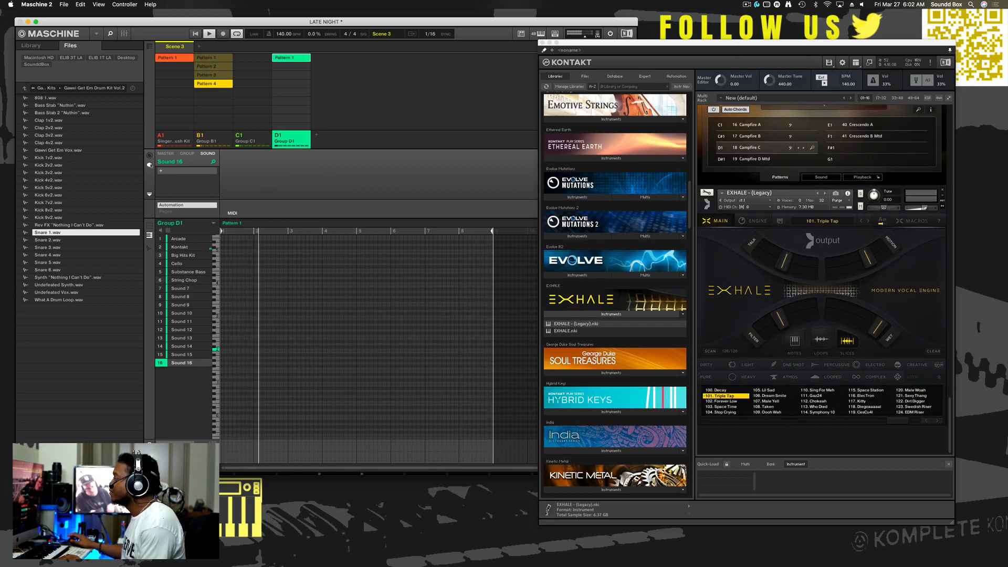
left_click(181, 170)
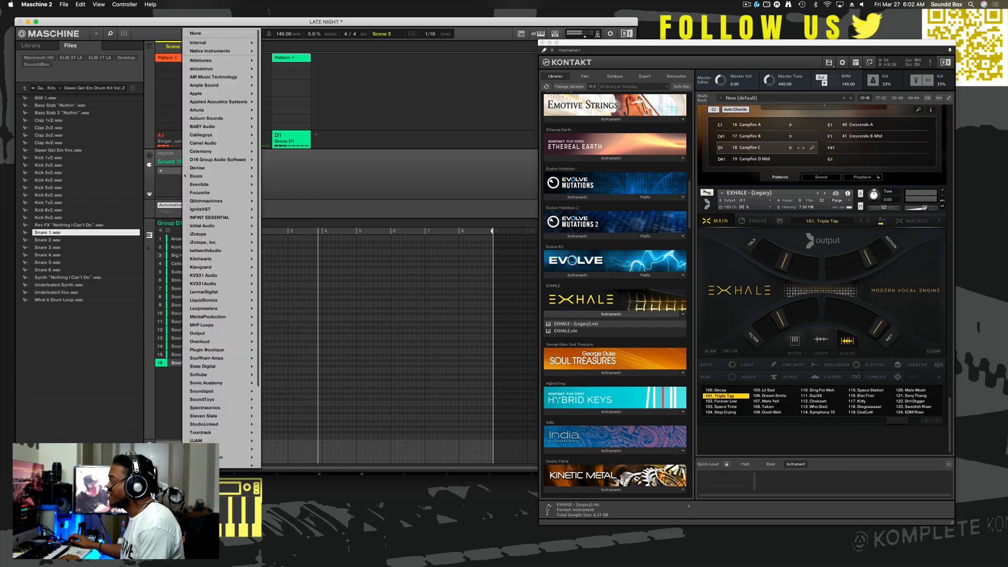
mouse_move(186, 177)
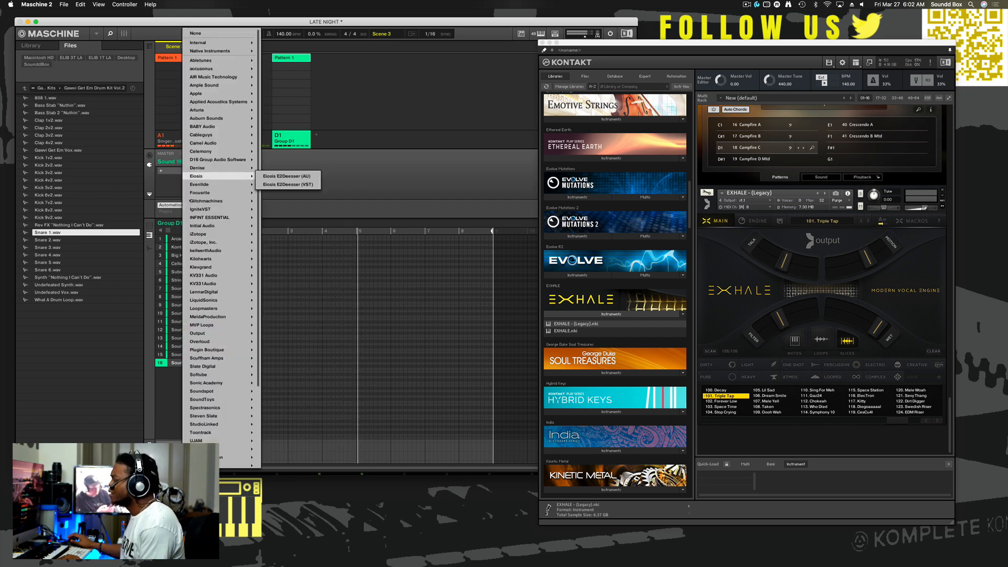
mouse_move(204, 333)
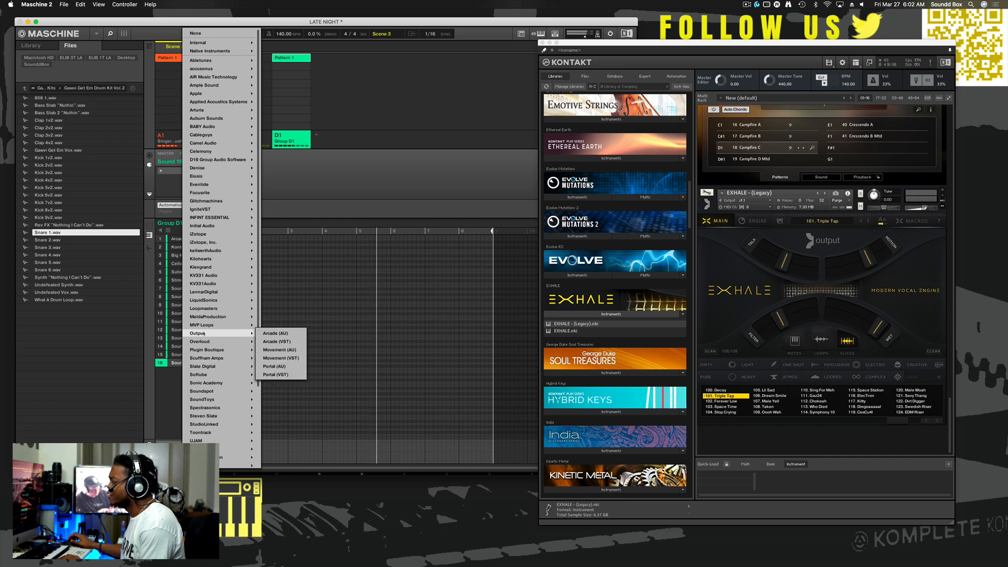
left_click(292, 342)
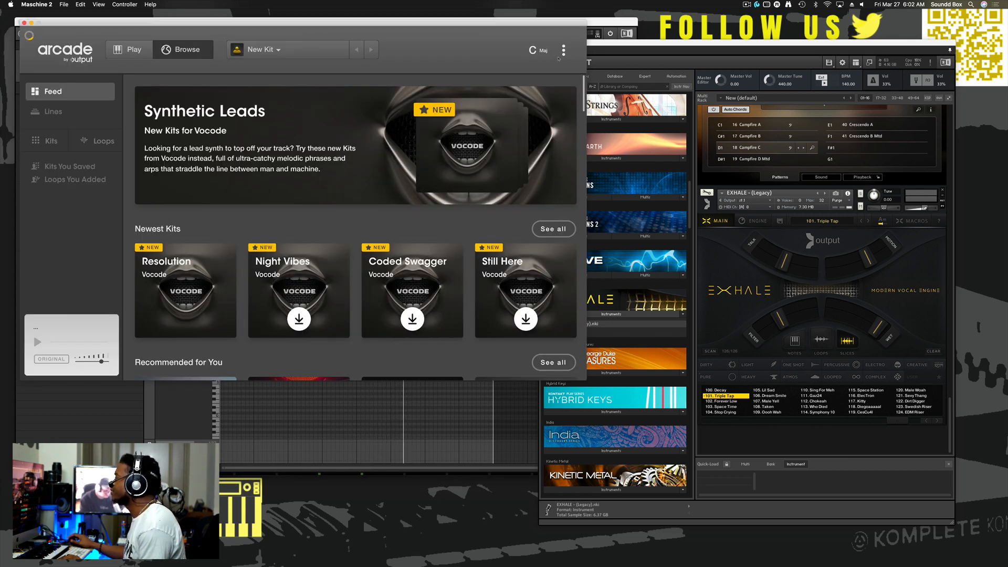
left_click_drag(391, 30, 617, 59)
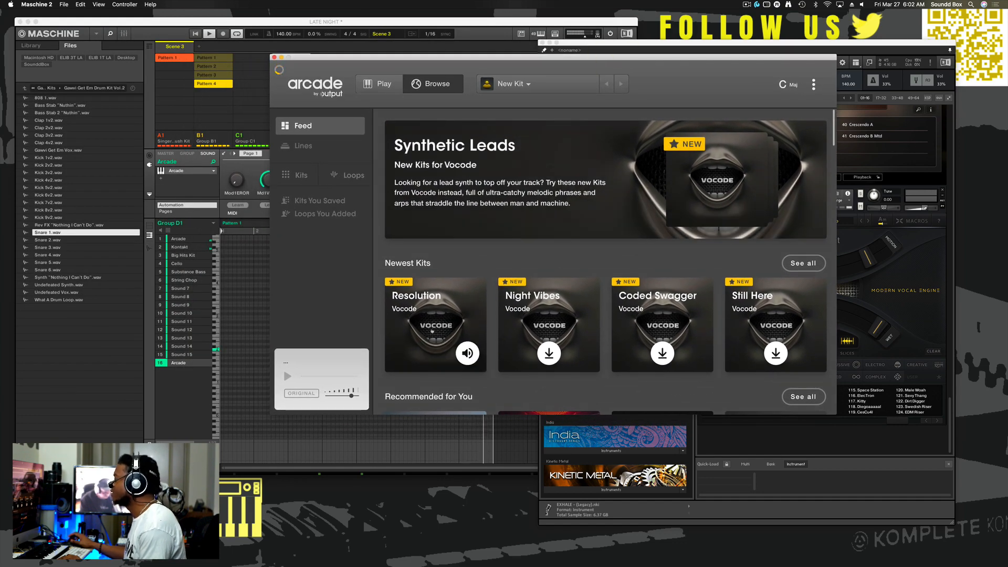
- Browse the Arcade feed and show all kits in The Latest from Hooked
scroll(432, 331, "down", 10)
scroll(435, 330, "up", 5)
scroll(437, 330, "down", 6)
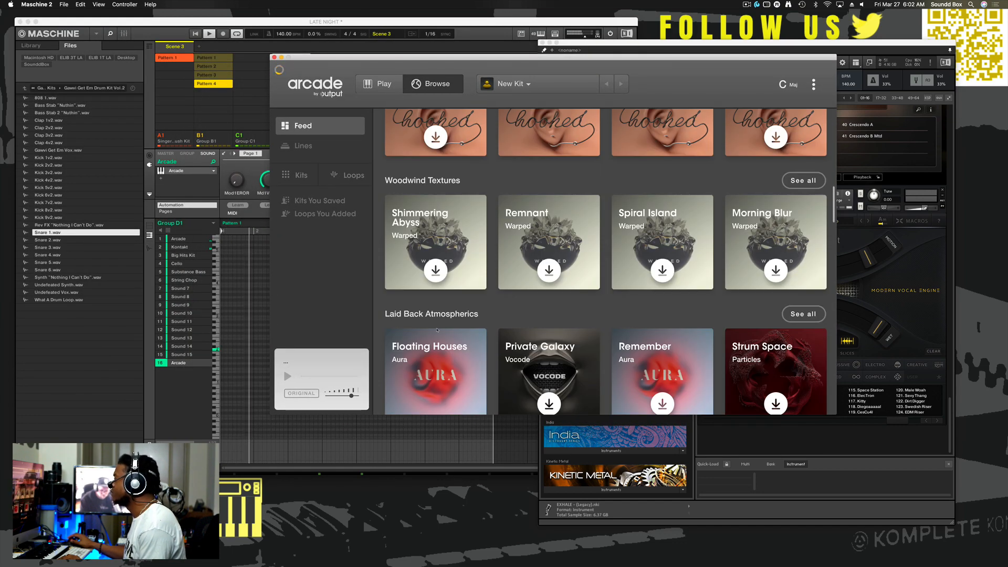
scroll(439, 281, "up", 3)
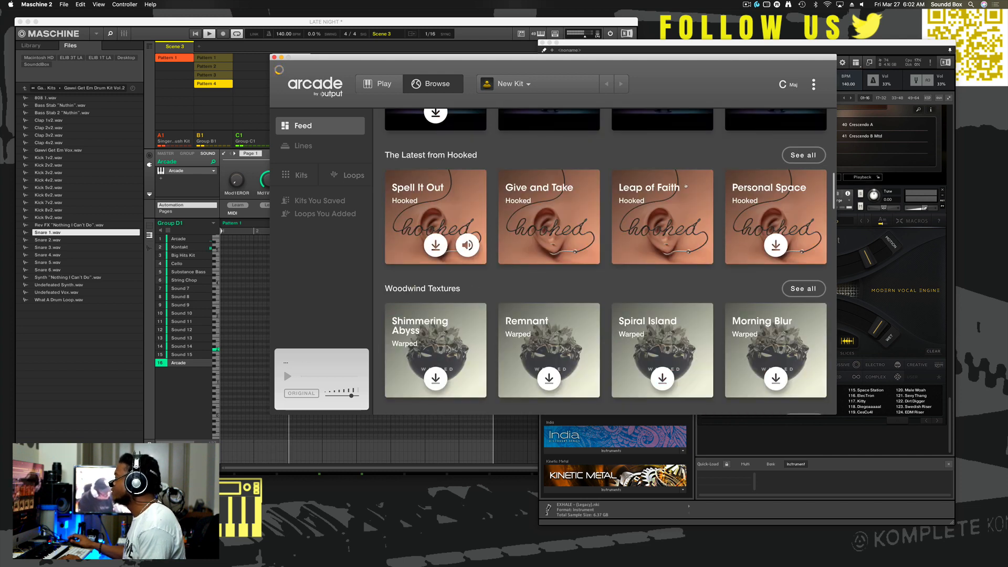
left_click(795, 155)
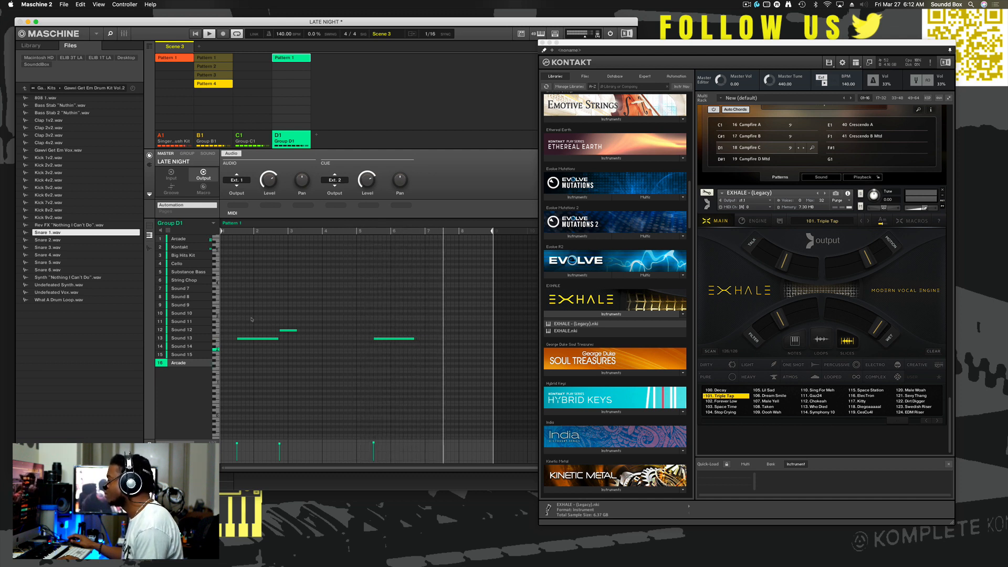
- Select the three notes in the Arcade sound's pattern and switch from the master settings to the sound's own settings
left_click_drag(239, 308, 411, 359)
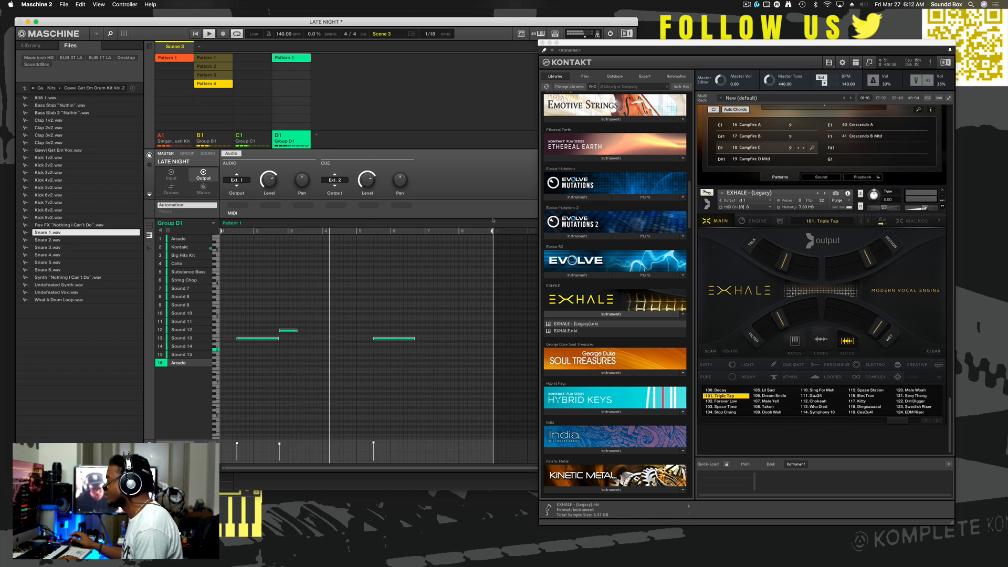
key("space")
left_click(207, 154)
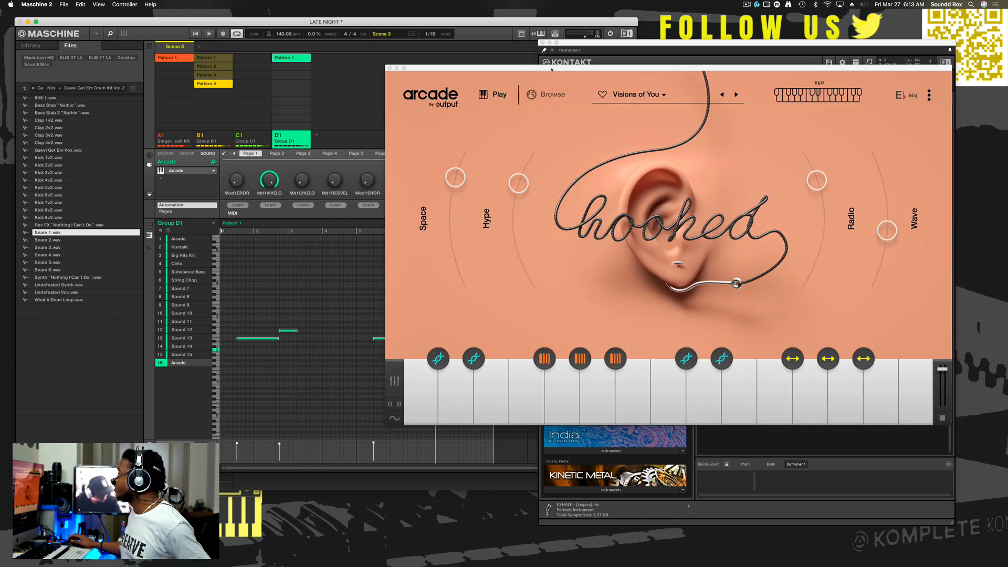
- Reposition the Arcade window over the Kontakt window and start recording a vocal part with the Visions of You kit on Sound 16
left_click_drag(553, 67, 709, 117)
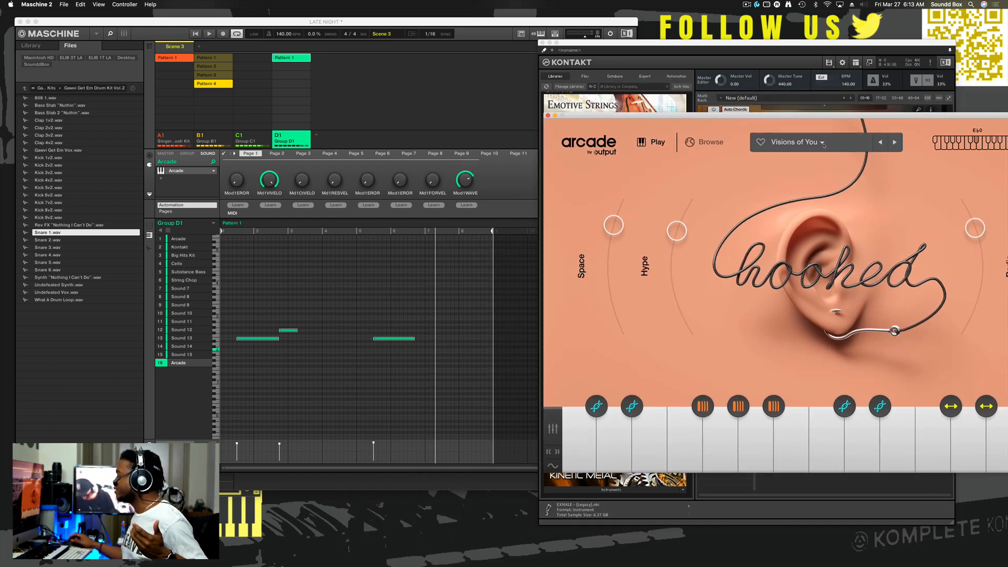
left_click_drag(795, 116, 636, 85)
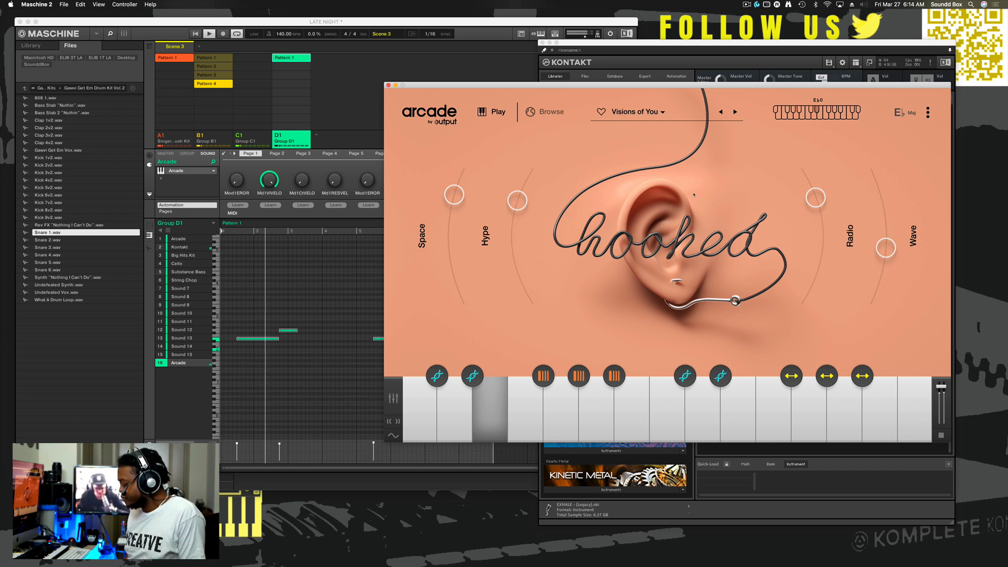
key("r")
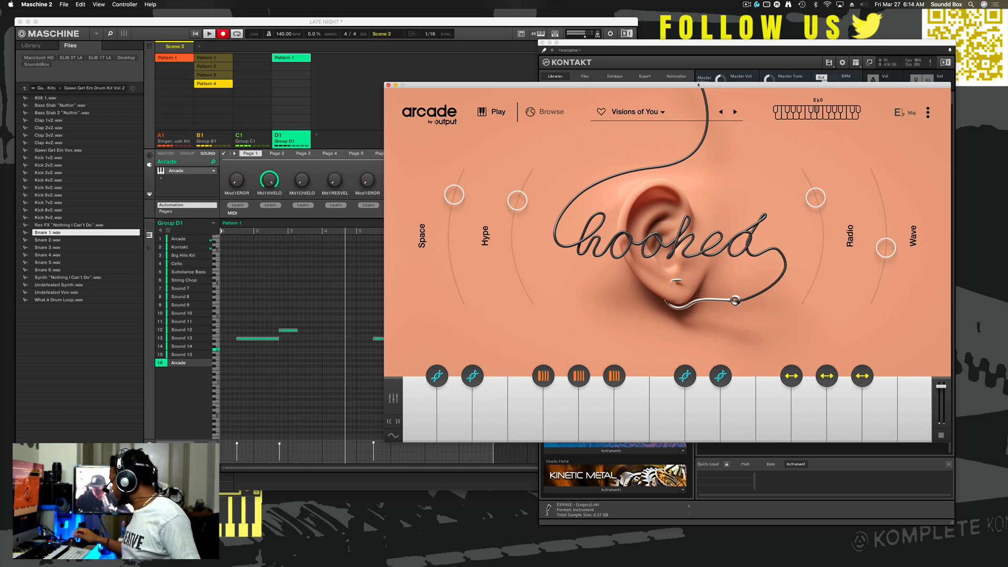
left_click_drag(677, 86, 831, 86)
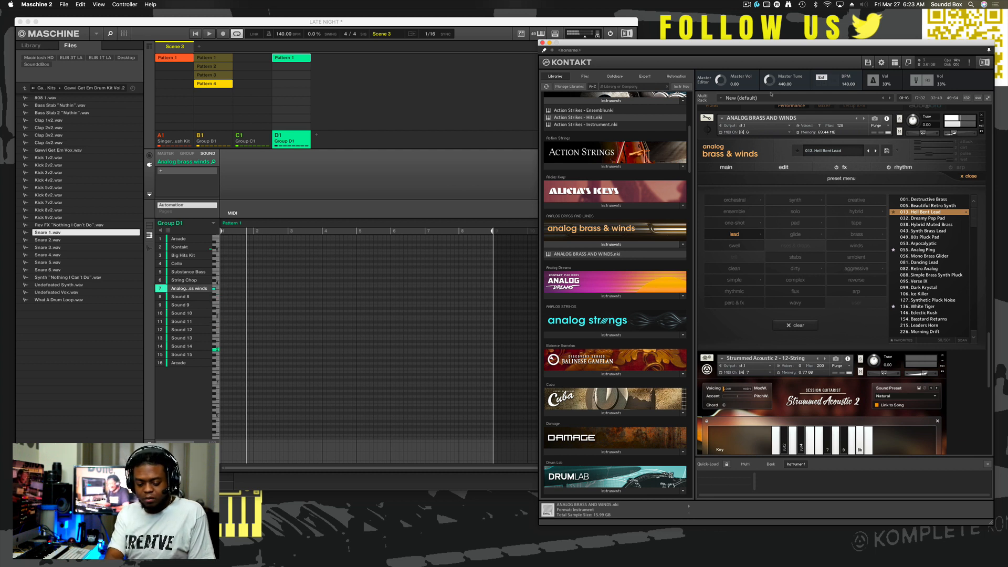
- Record a Hell Bent Lead melody on the Analog Brass and Winds sound in slot 7, with phrases across bars 2–3 and 6–7
key("r")
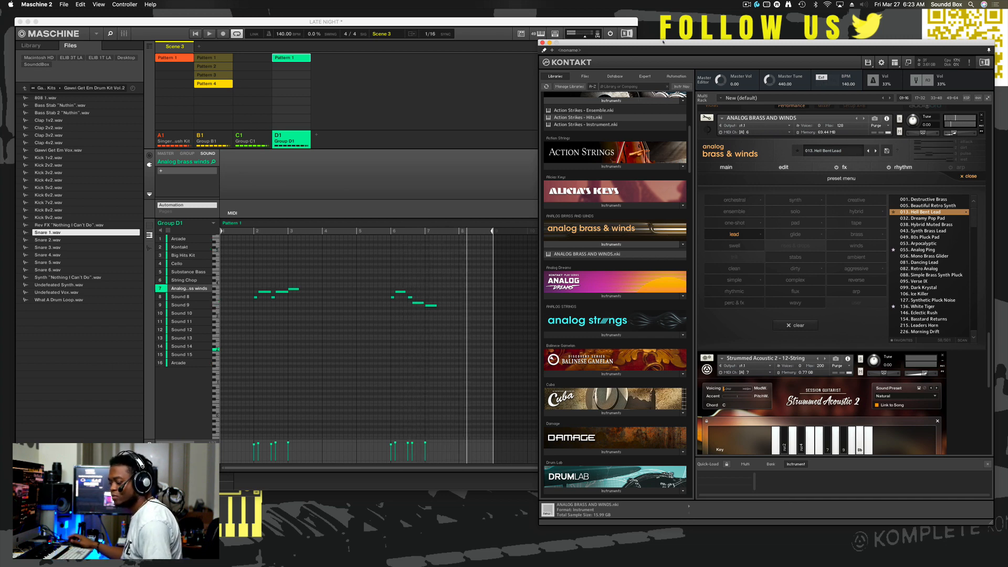
- Move the Kontakt window clear of the Maschine header to check the CPU meter, and bring it back up
left_click_drag(663, 42, 686, 173)
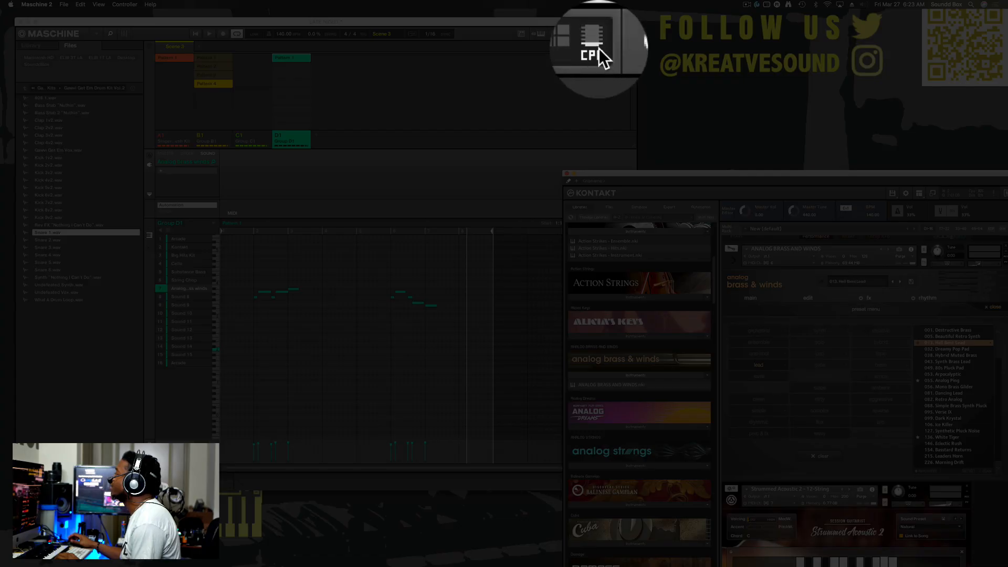
left_click(597, 36)
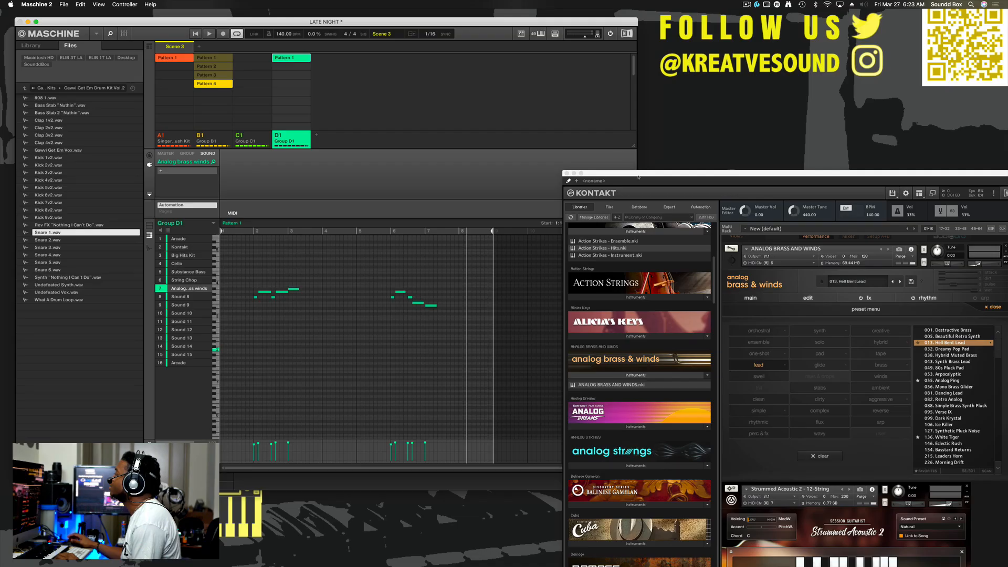
left_click_drag(638, 177, 581, 19)
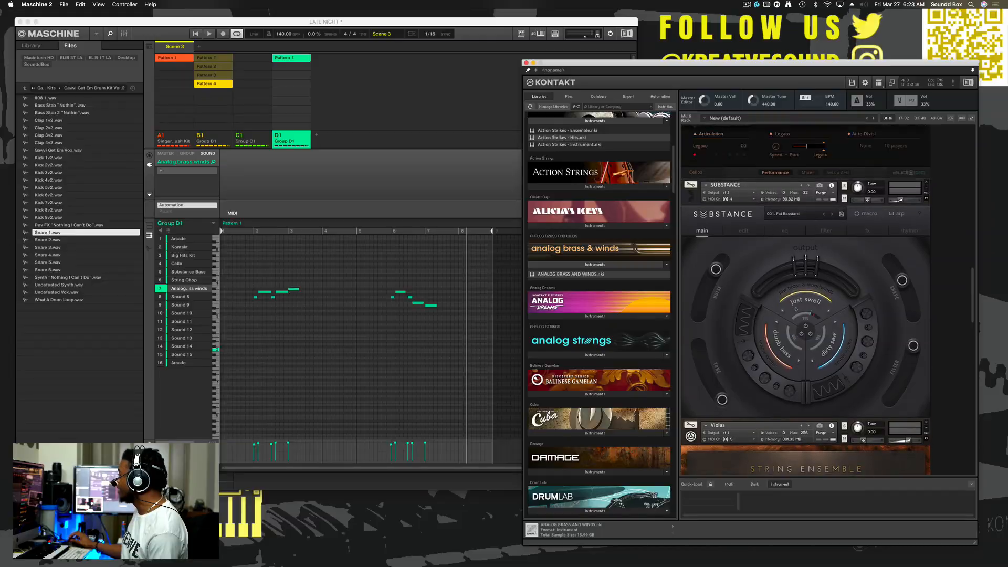
- Review the instruments loaded in the Kontakt multi rack, from Brass Ensemble Essential through EXHALE and back to Violas
scroll(796, 308, "up", 5)
scroll(795, 309, "up", 10)
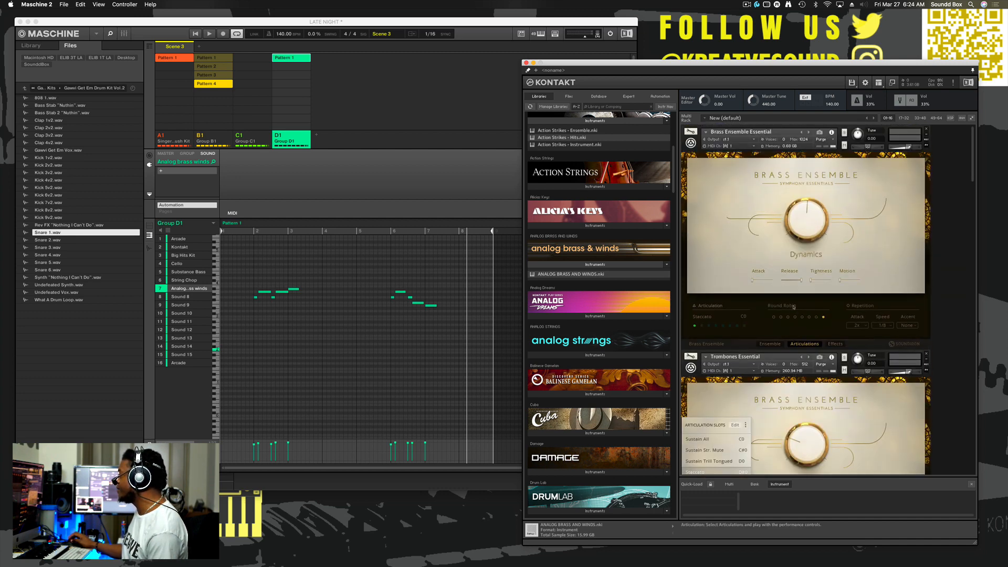
scroll(794, 307, "down", 15)
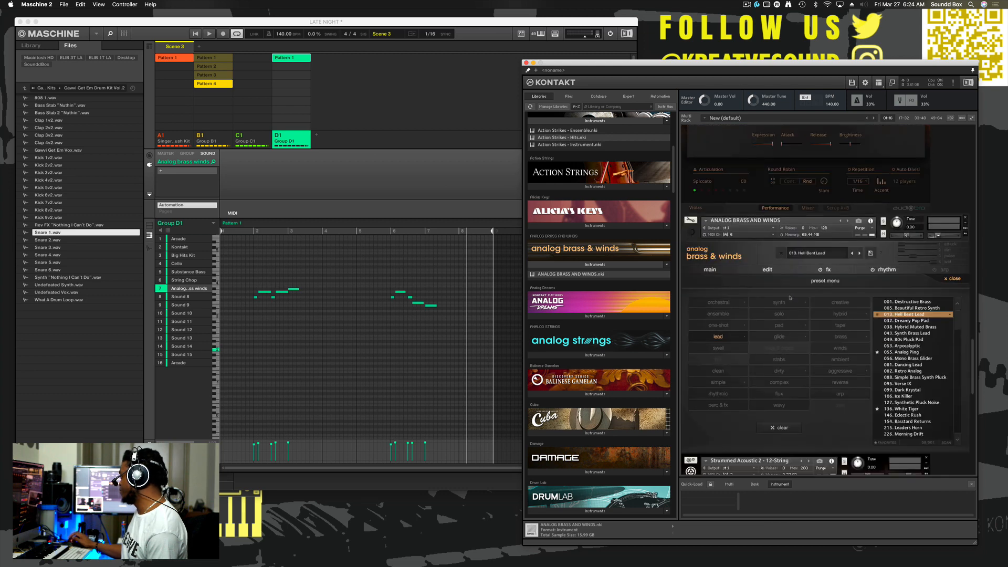
scroll(791, 298, "down", 15)
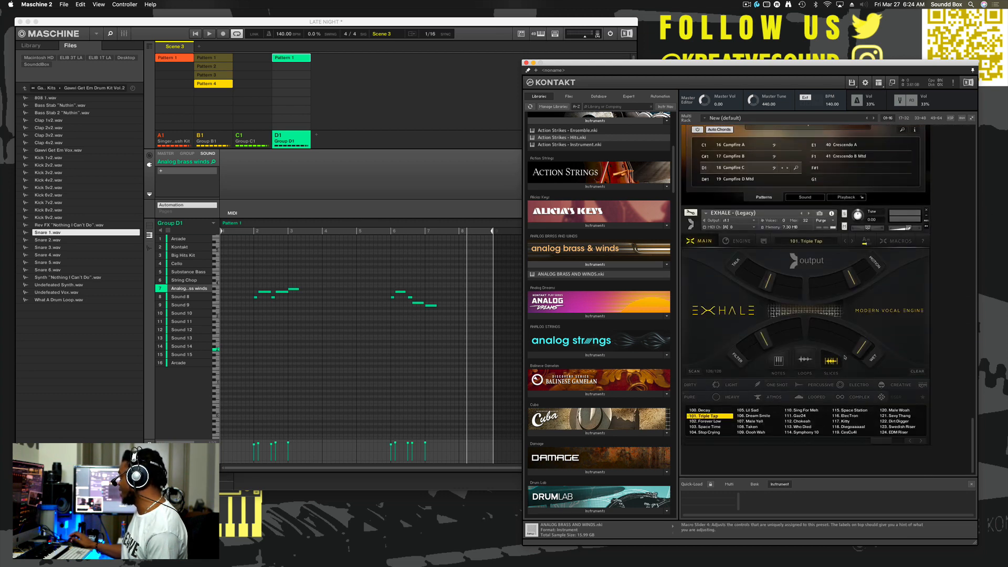
scroll(846, 359, "up", 15)
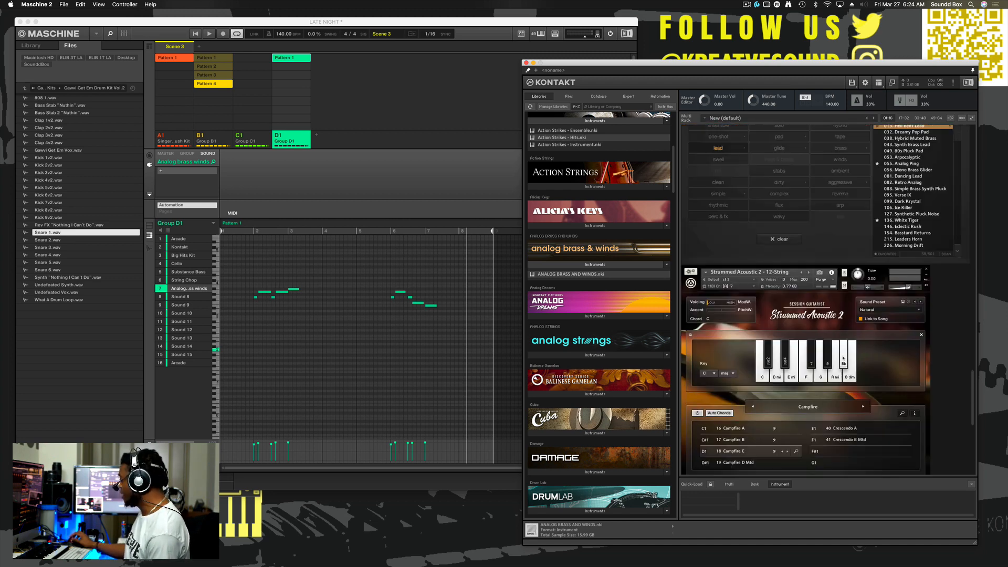
scroll(840, 357, "up", 5)
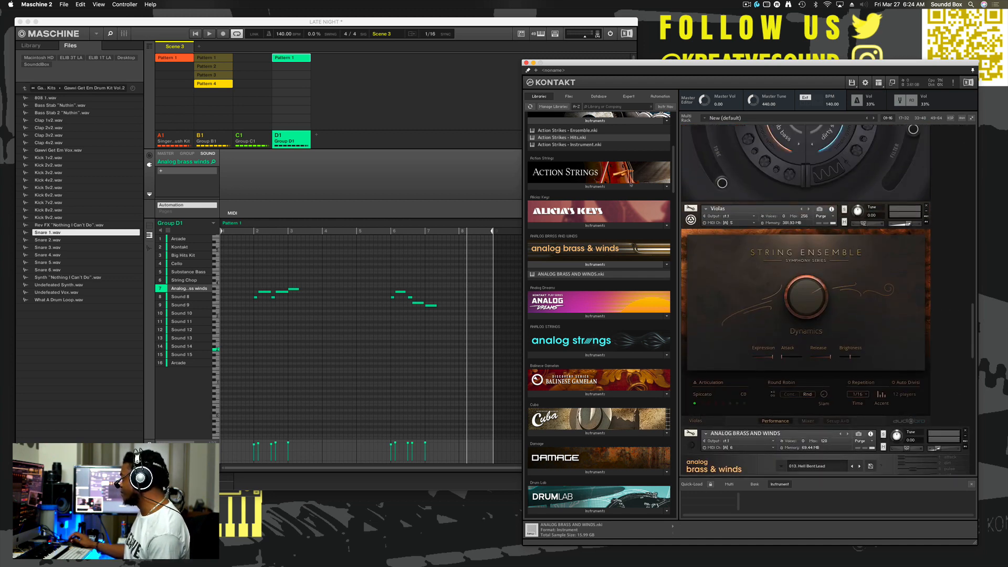